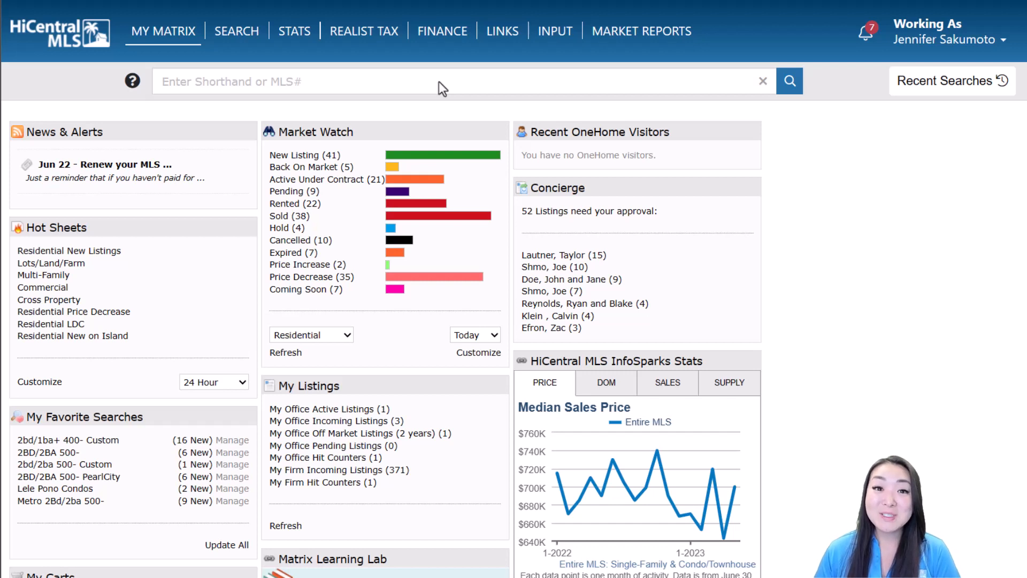
Step: Start a new listing from Input and choose the Condo/Townhouse form
{"action": "mouse_move", "coordinate": [567, 39]}
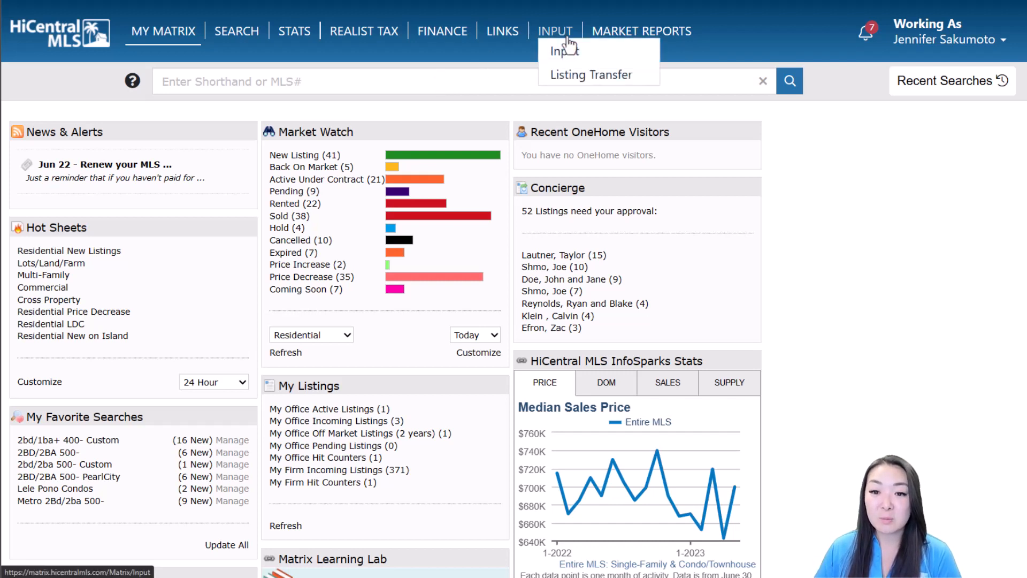
{"action": "left_click", "coordinate": [572, 51]}
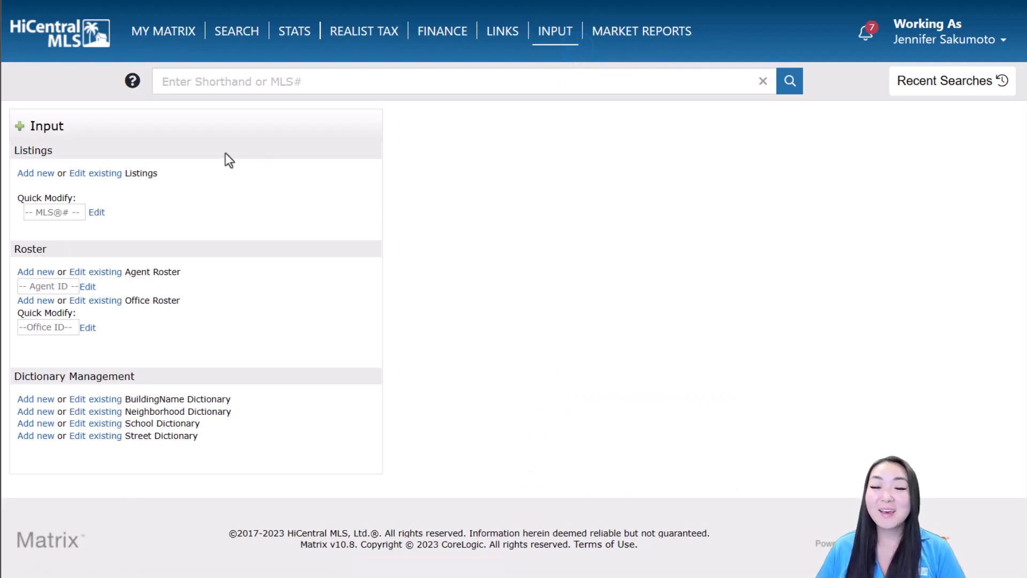
{"action": "left_click", "coordinate": [45, 175]}
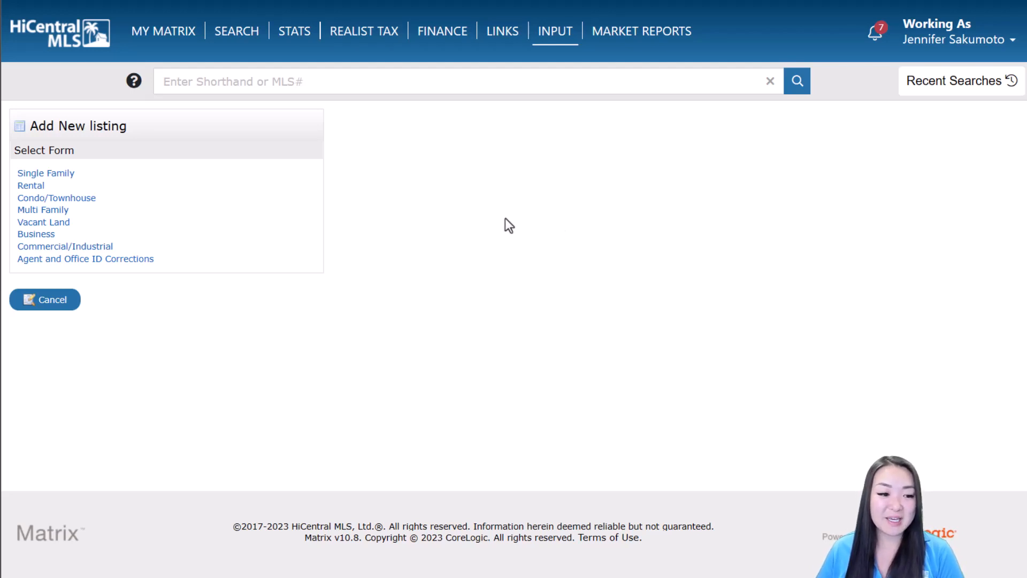
{"action": "left_click", "coordinate": [80, 198]}
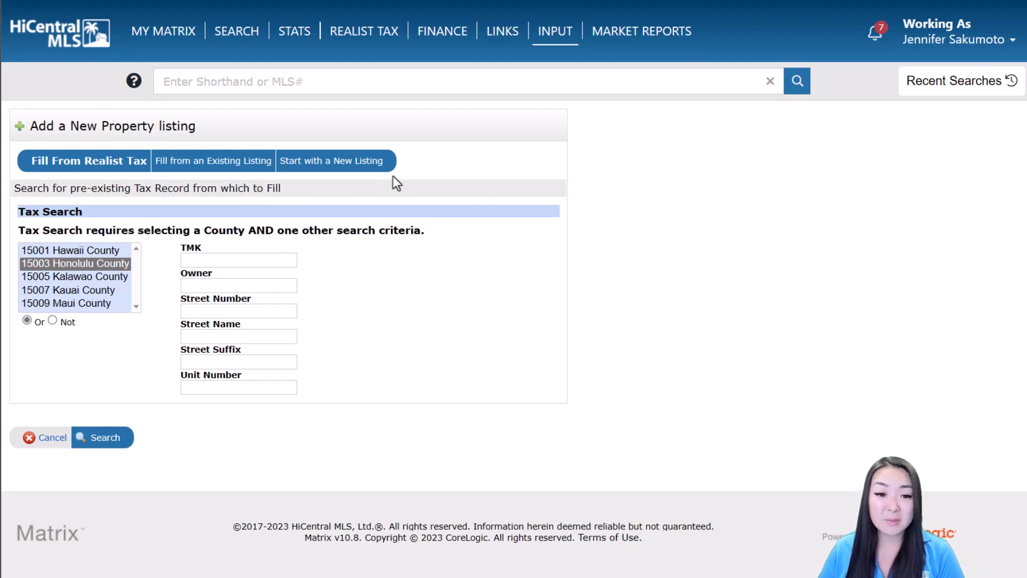
{"action": "left_click", "coordinate": [368, 162]}
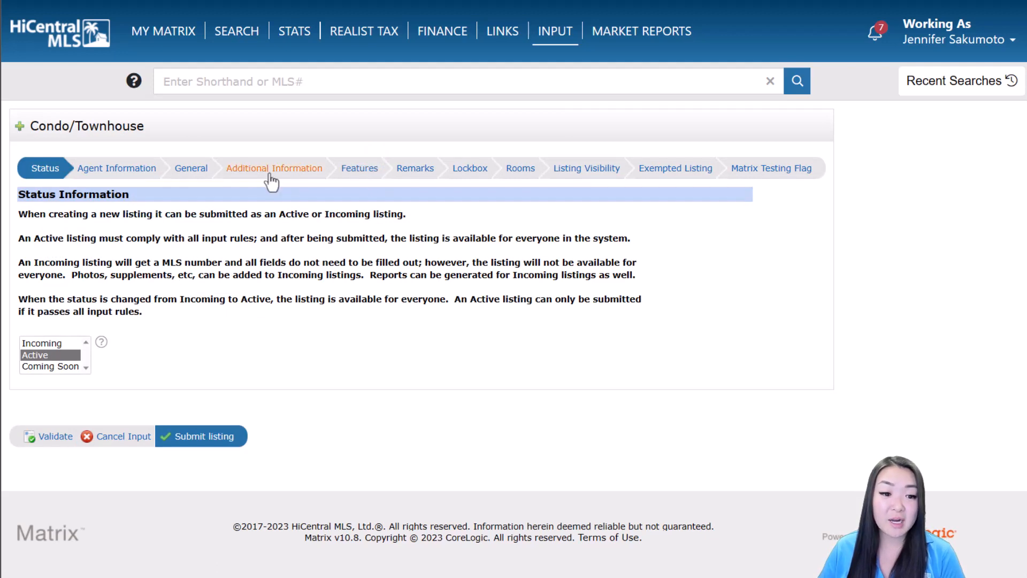
{"action": "left_click", "coordinate": [272, 169]}
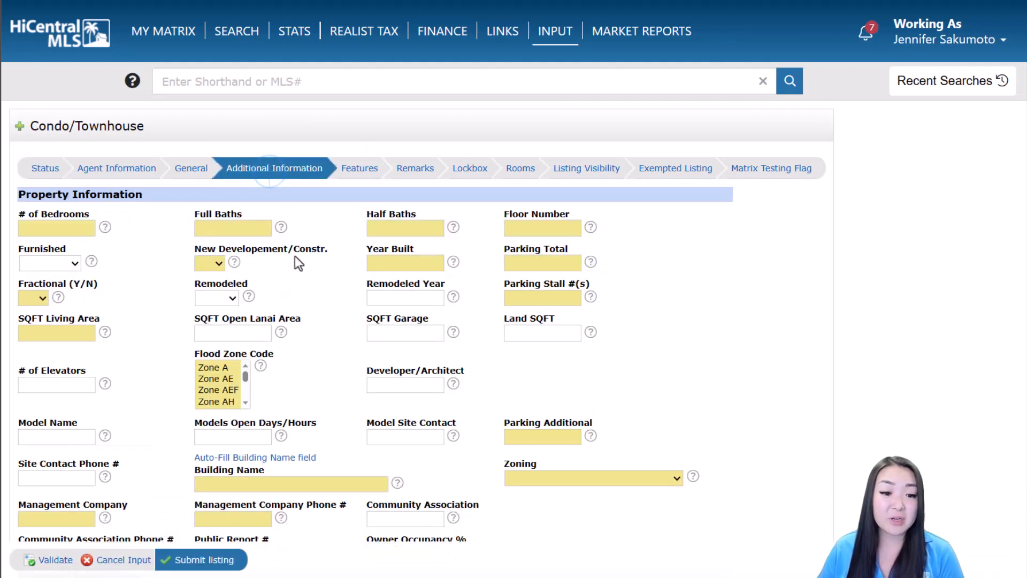
{"action": "scroll", "coordinate": [315, 209], "scroll_direction": "down", "scroll_amount": 3}
{"action": "scroll", "coordinate": [323, 224], "scroll_direction": "down", "scroll_amount": 3}
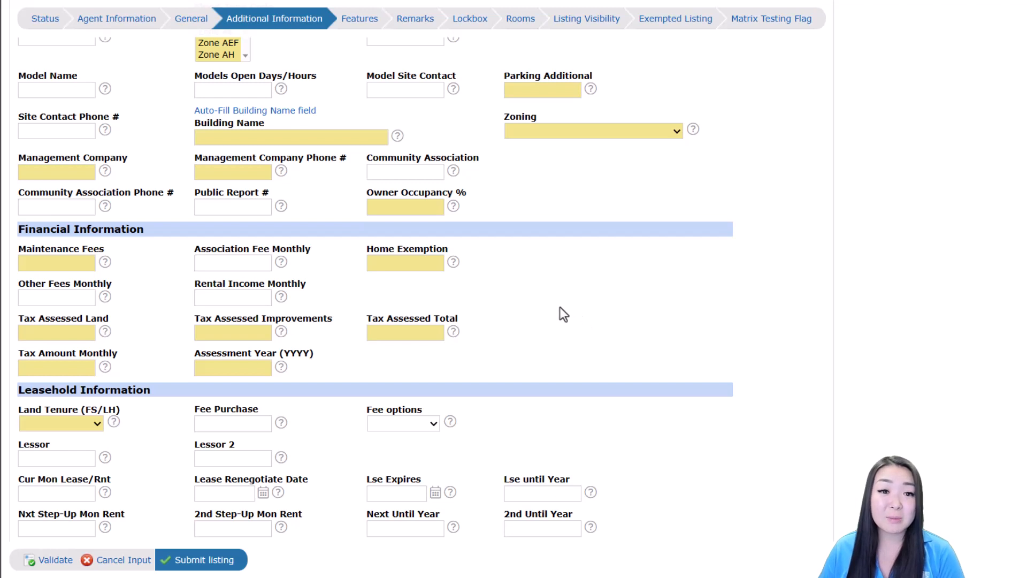
{"action": "scroll", "coordinate": [558, 300], "scroll_direction": "up", "scroll_amount": 3}
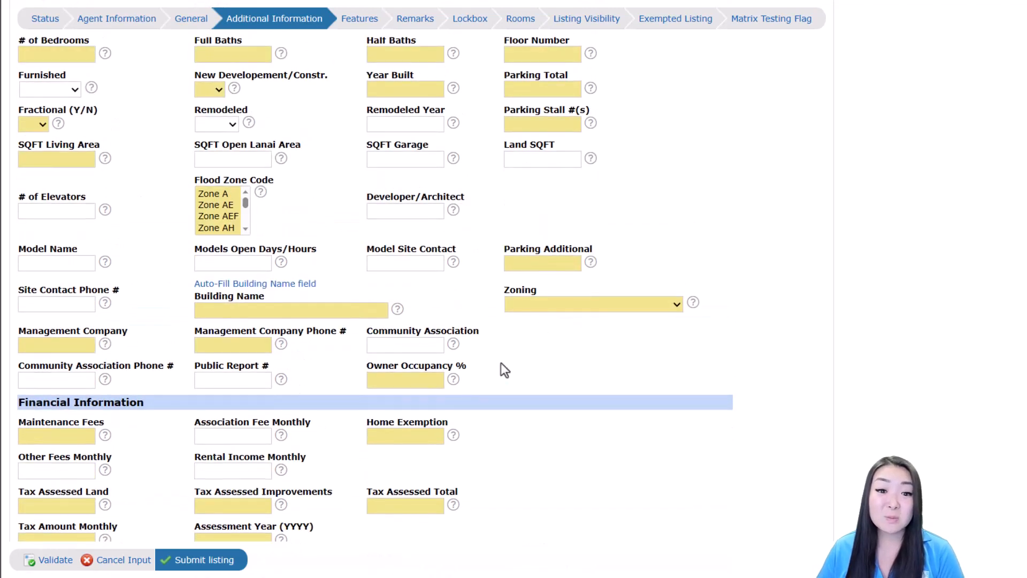
{"action": "left_click", "coordinate": [138, 559]}
{"action": "left_click", "coordinate": [580, 54]}
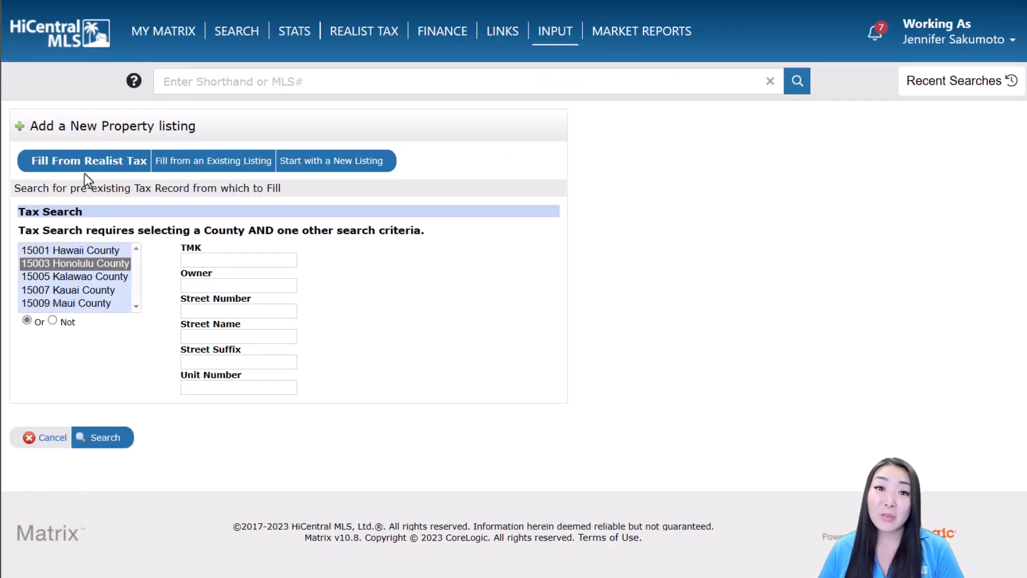
{"action": "left_click", "coordinate": [252, 161]}
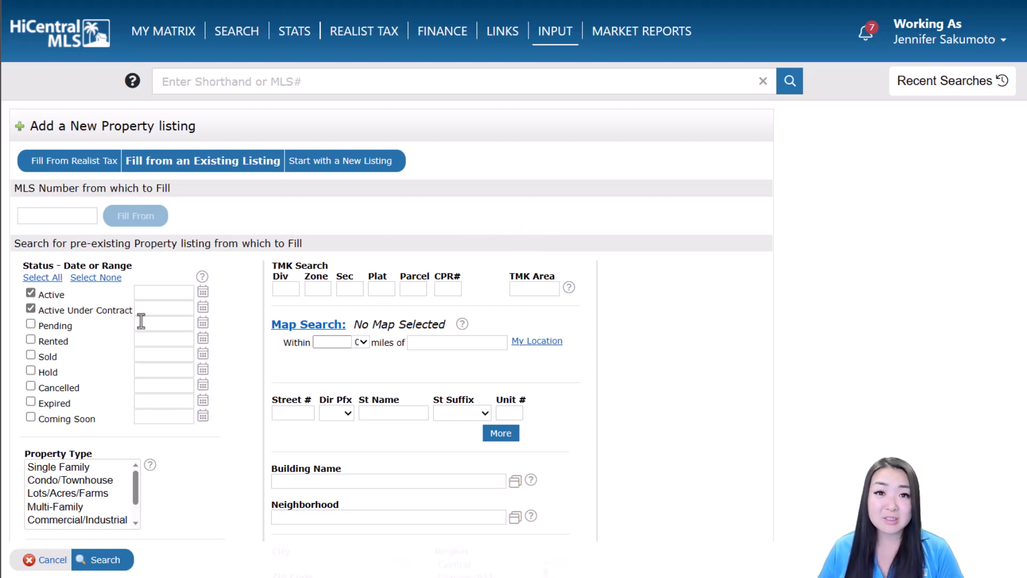
{"action": "left_click", "coordinate": [68, 209]}
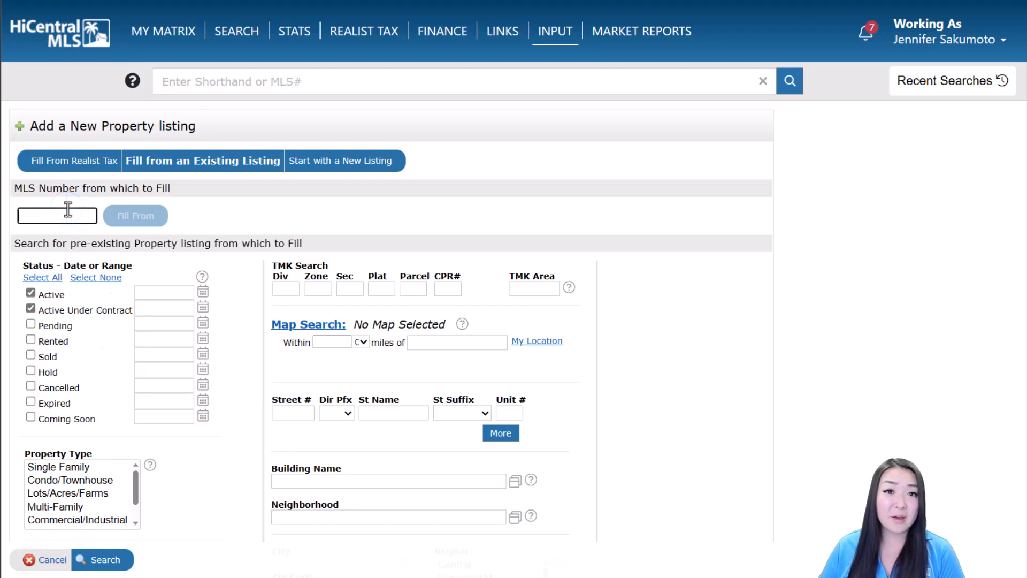
{"action": "type", "text": "2"}
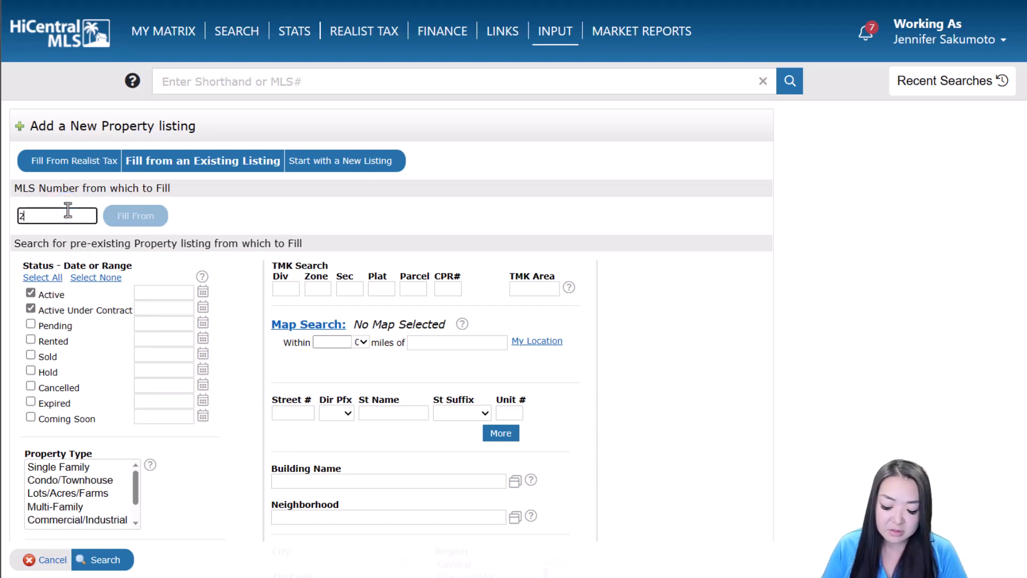
{"action": "type", "text": "02306336"}
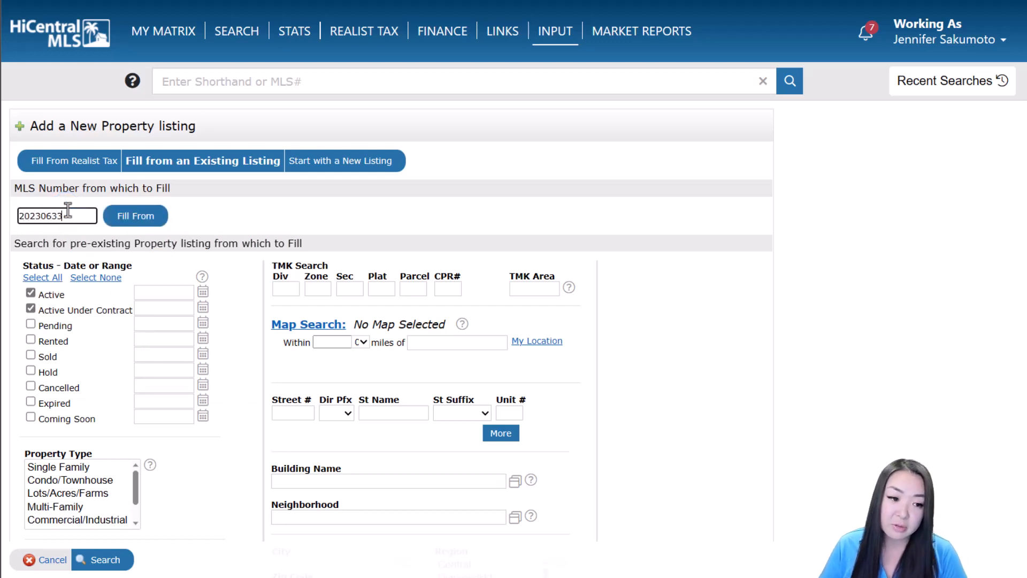
{"action": "left_click", "coordinate": [150, 218]}
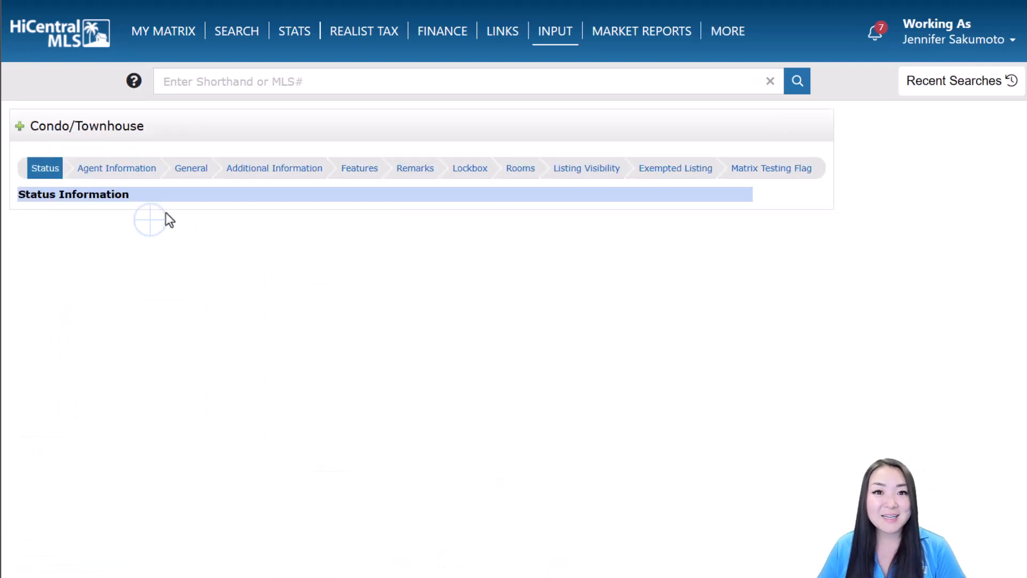
{"action": "left_click", "coordinate": [235, 170]}
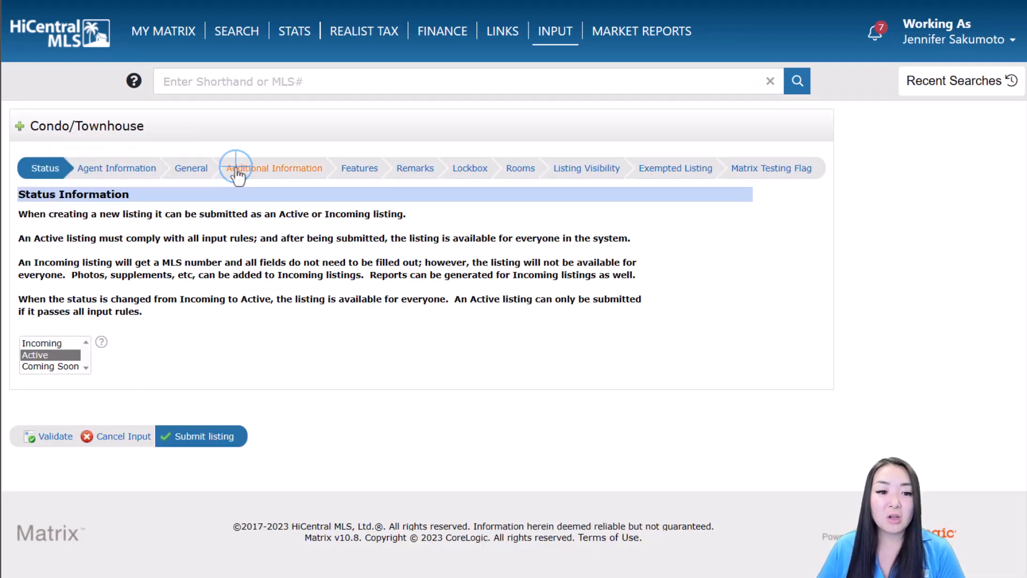
{"action": "scroll", "coordinate": [431, 247], "scroll_direction": "down", "scroll_amount": 3}
{"action": "scroll", "coordinate": [430, 247], "scroll_direction": "down", "scroll_amount": 1}
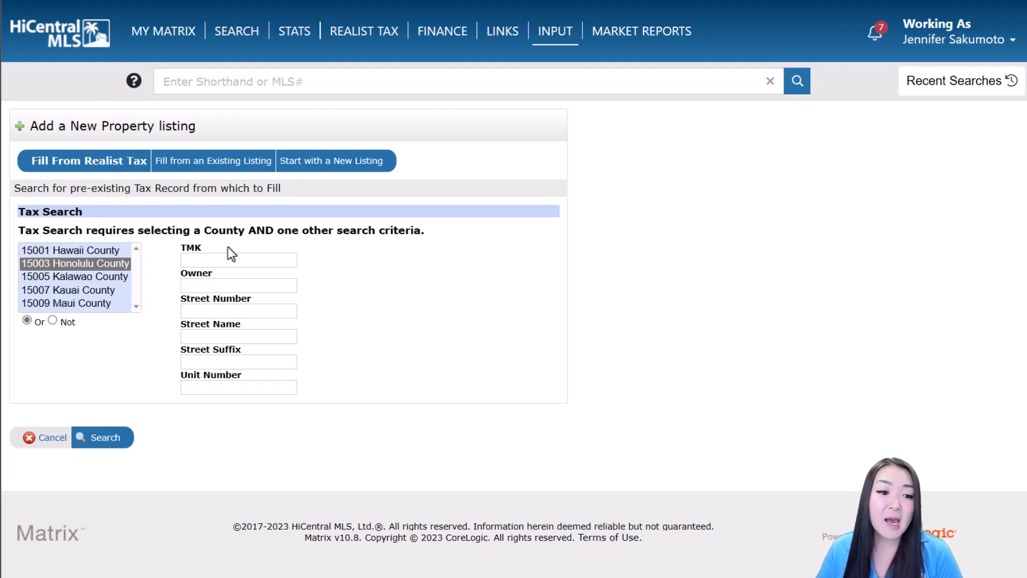
{"action": "mouse_move", "coordinate": [231, 258]}
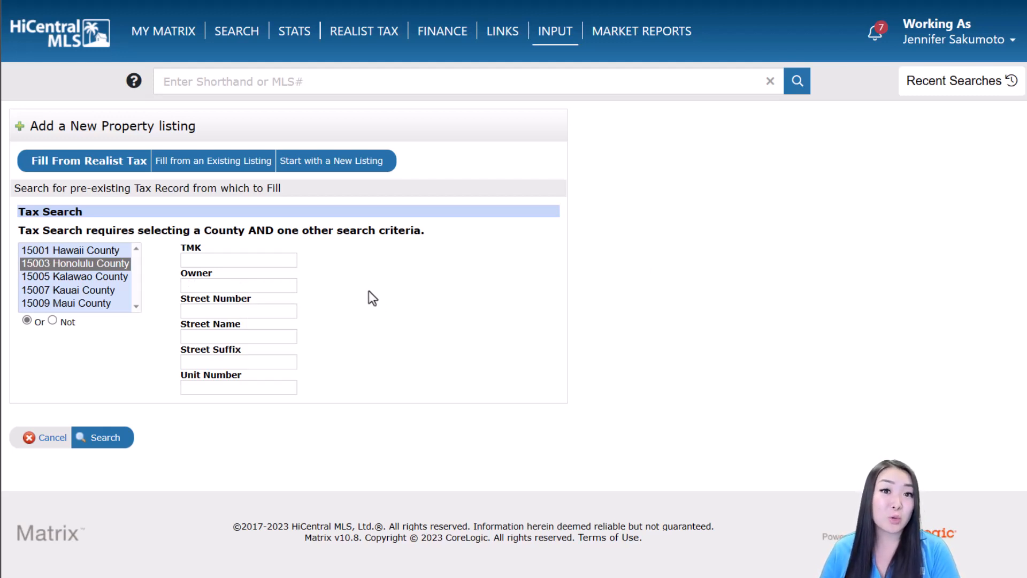
{"action": "left_click", "coordinate": [263, 257]}
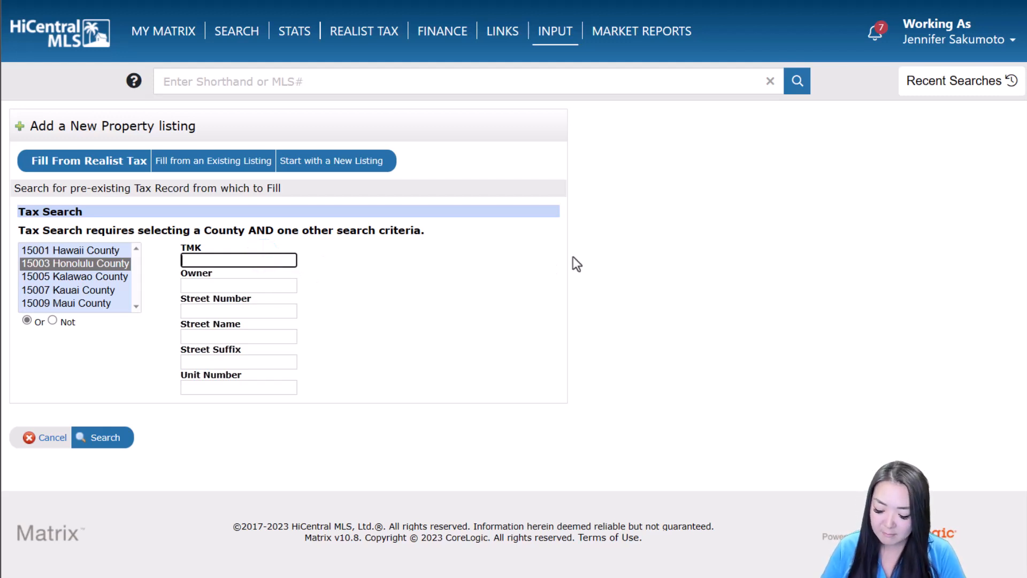
{"action": "type", "text": "12401"}
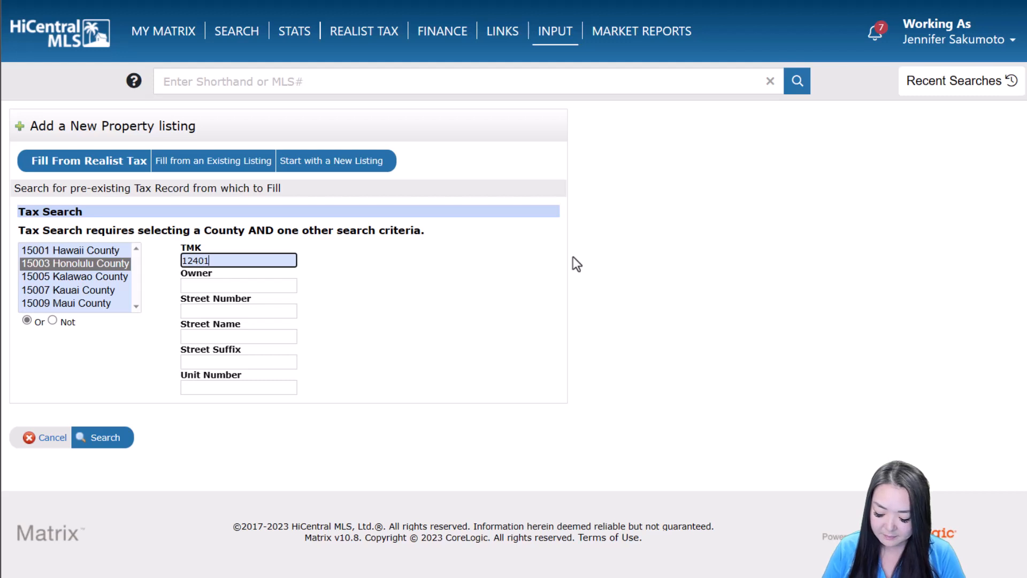
{"action": "type", "text": "60450020"}
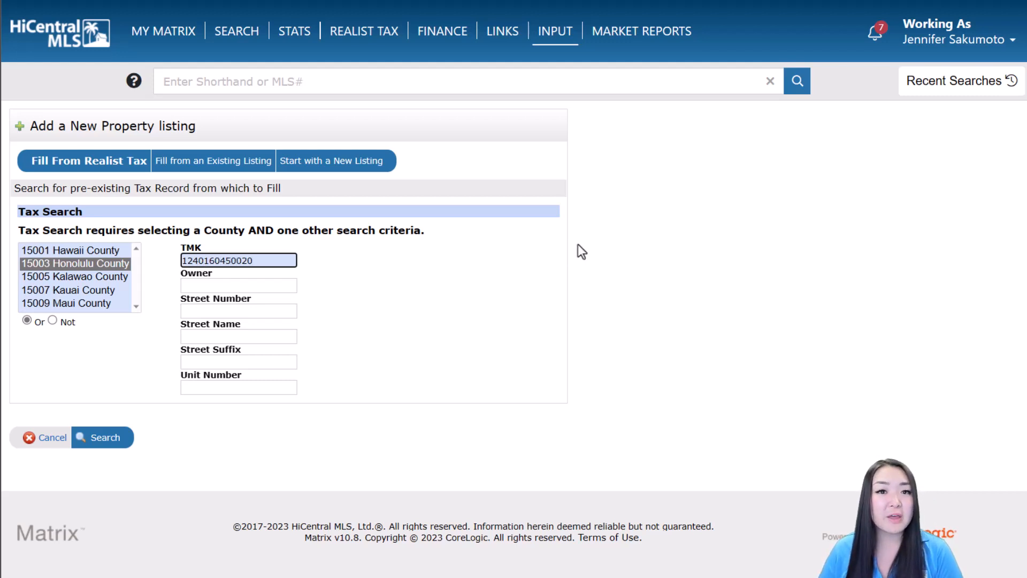
{"action": "key", "text": "Return"}
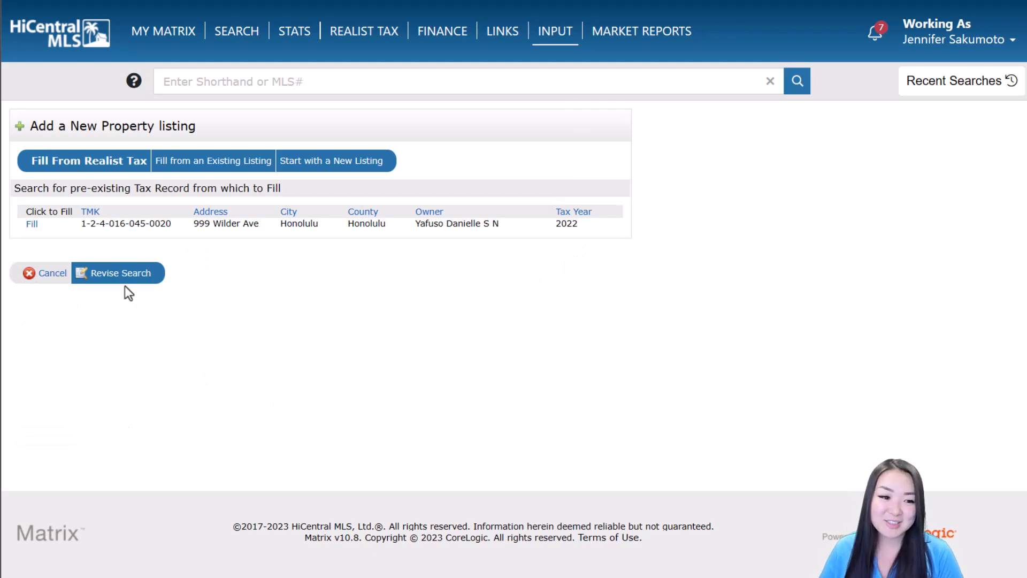
{"action": "left_click", "coordinate": [32, 224]}
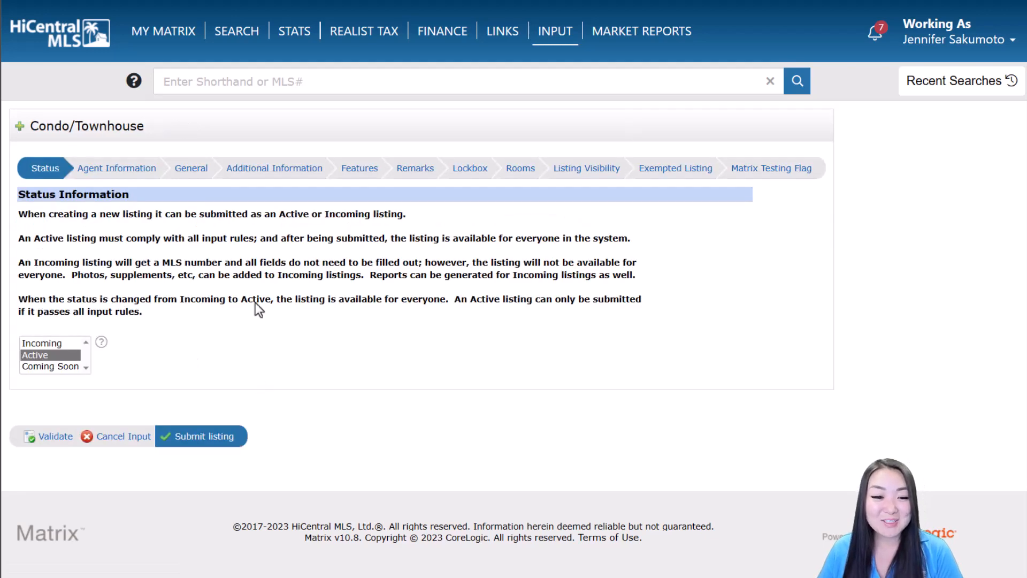
{"action": "left_click", "coordinate": [265, 168]}
{"action": "scroll", "coordinate": [357, 280], "scroll_direction": "down", "scroll_amount": 1}
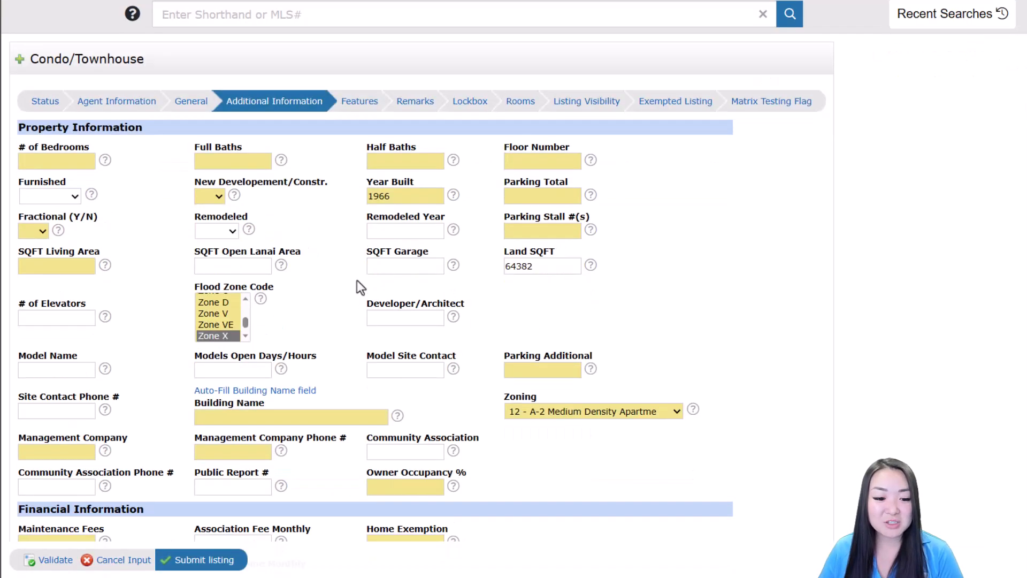
{"action": "scroll", "coordinate": [357, 281], "scroll_direction": "down", "scroll_amount": 5}
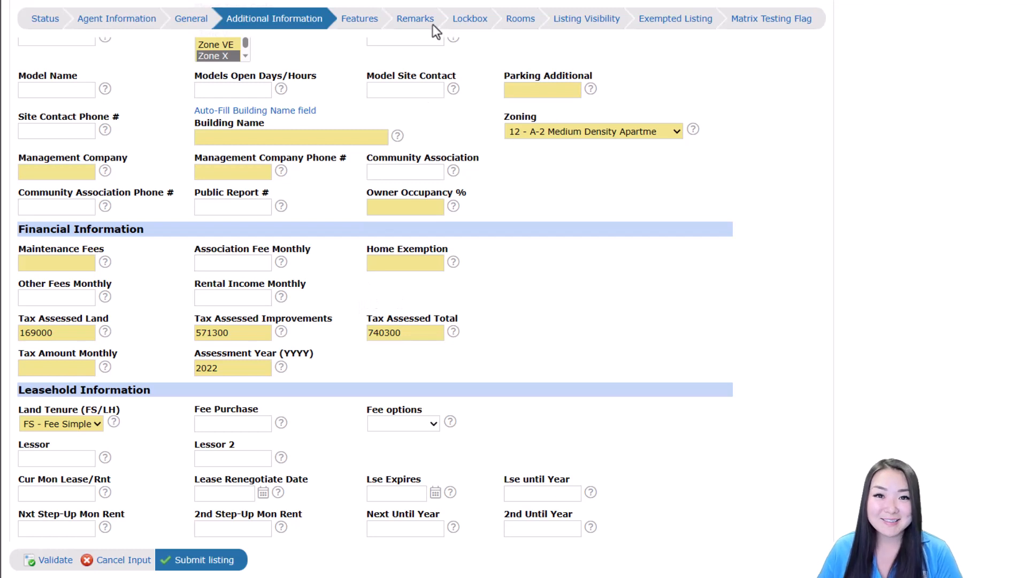
{"action": "left_click", "coordinate": [46, 19]}
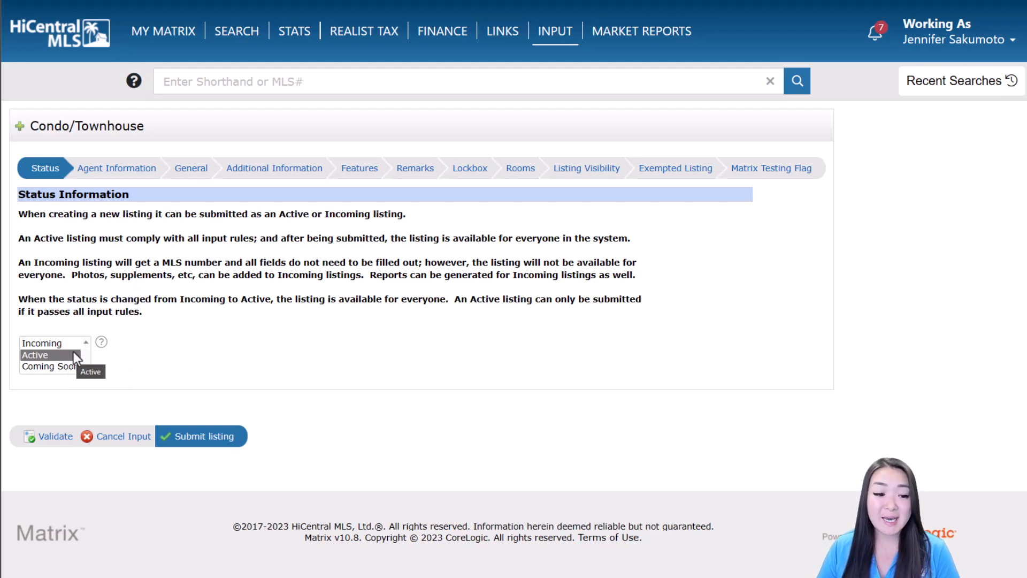
Step: Try the Incoming status in the listing's Status list, then switch it to Coming Soon
{"action": "left_click", "coordinate": [203, 172]}
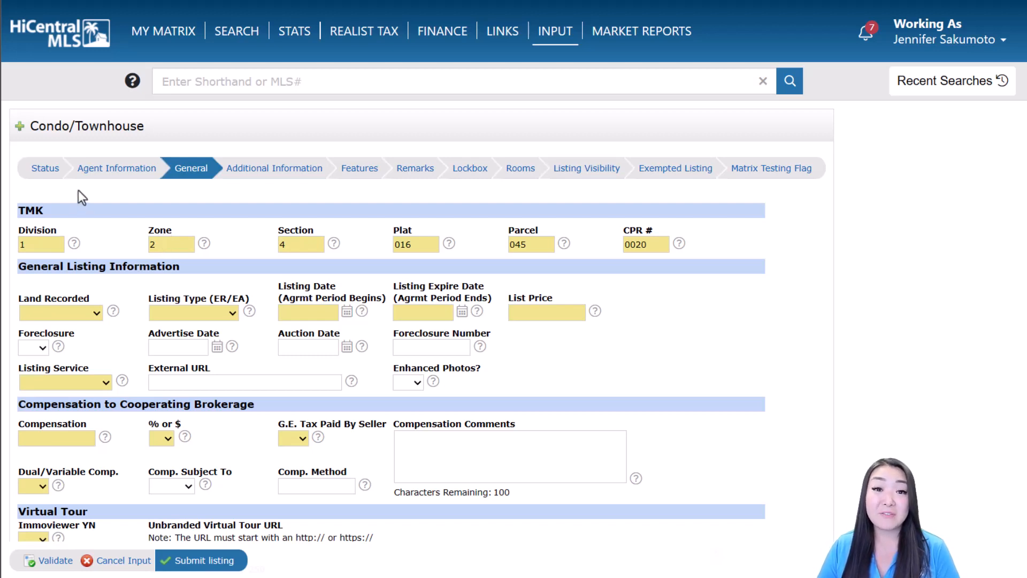
{"action": "left_click", "coordinate": [55, 166]}
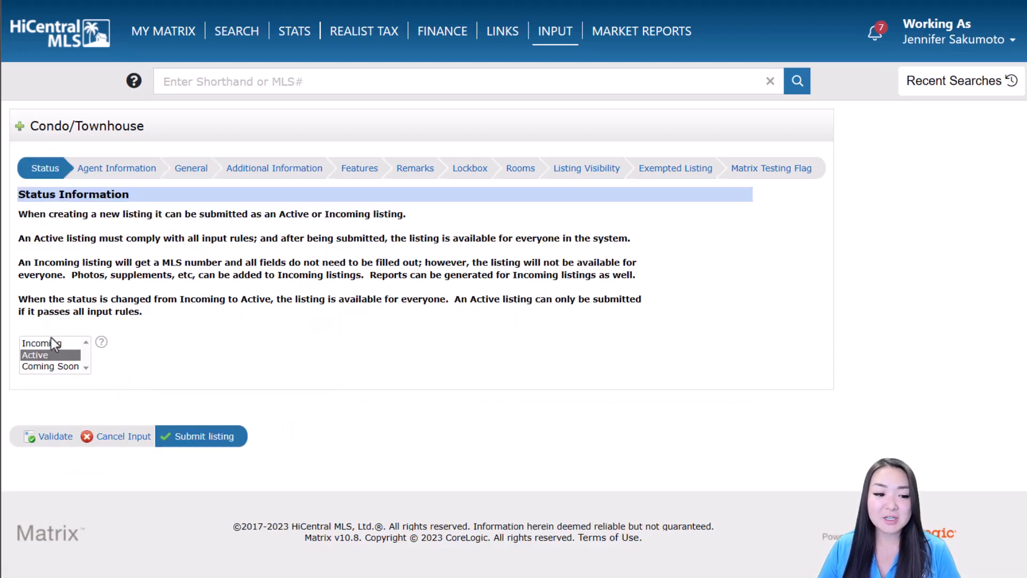
{"action": "left_click", "coordinate": [53, 342]}
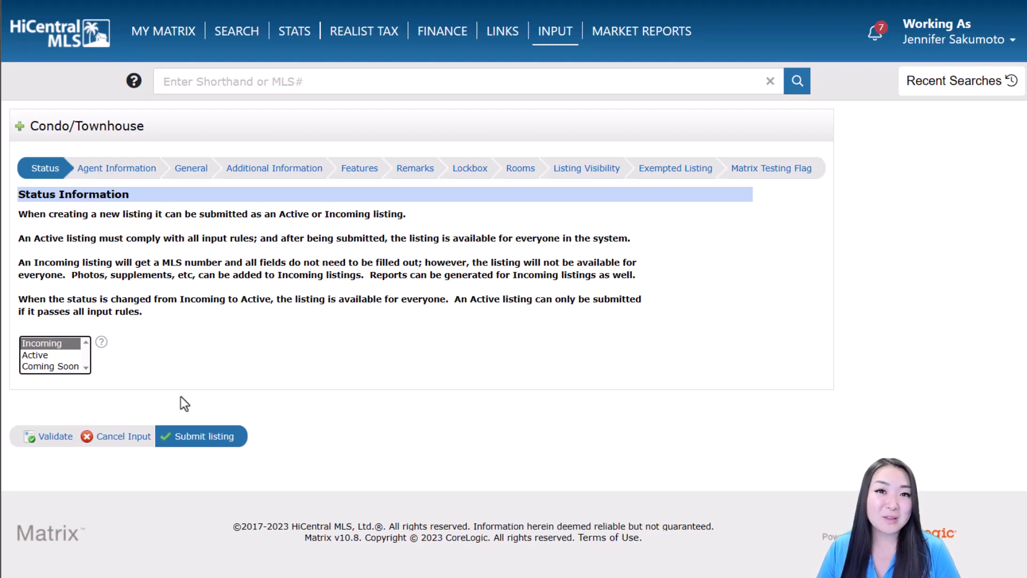
{"action": "left_click", "coordinate": [71, 366]}
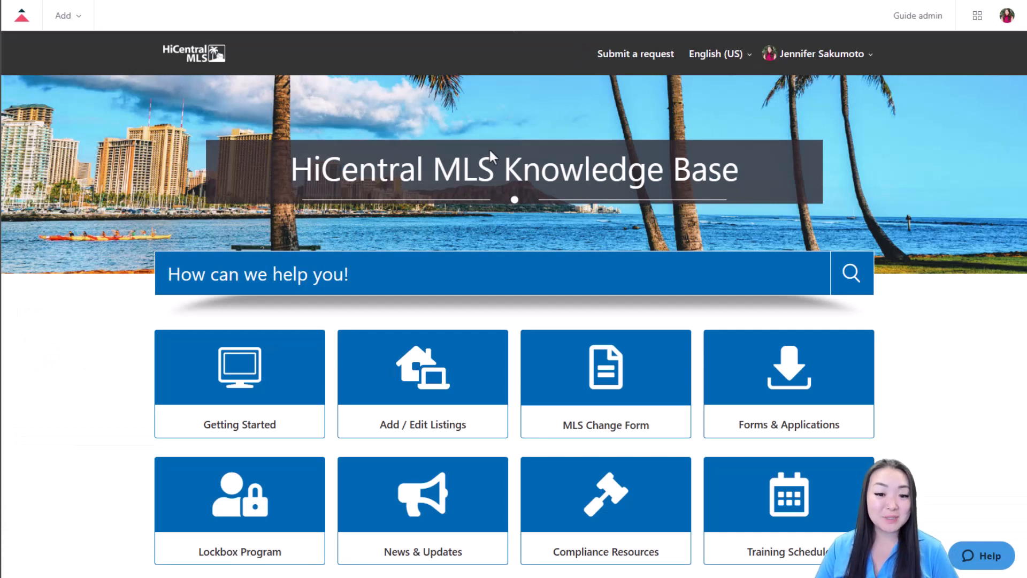
Step: Search the knowledge base for 'status' and open 'Listing Statuses and their Definitions'
{"action": "left_click", "coordinate": [430, 266]}
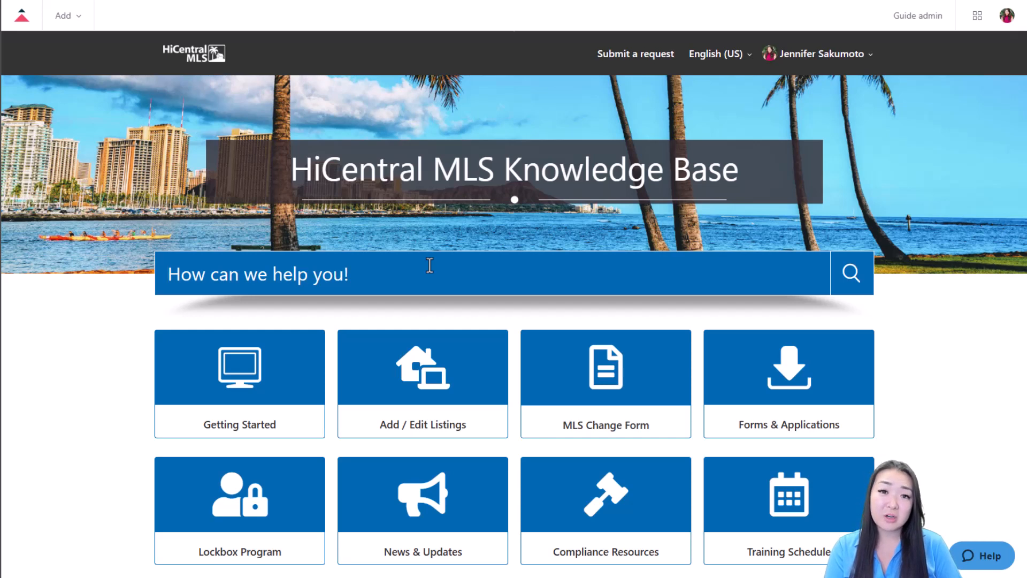
{"action": "type", "text": "status"}
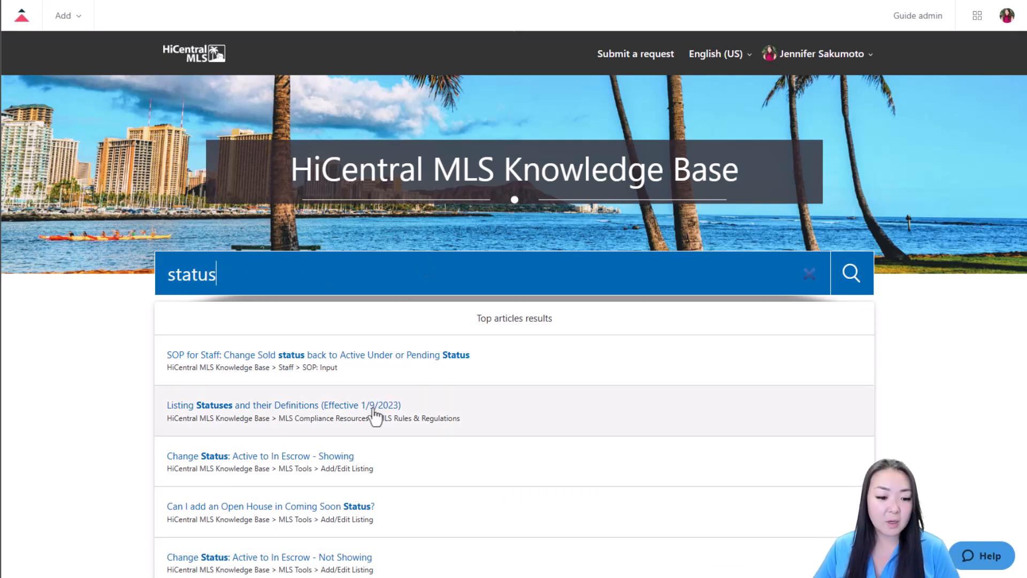
{"action": "left_click", "coordinate": [375, 408]}
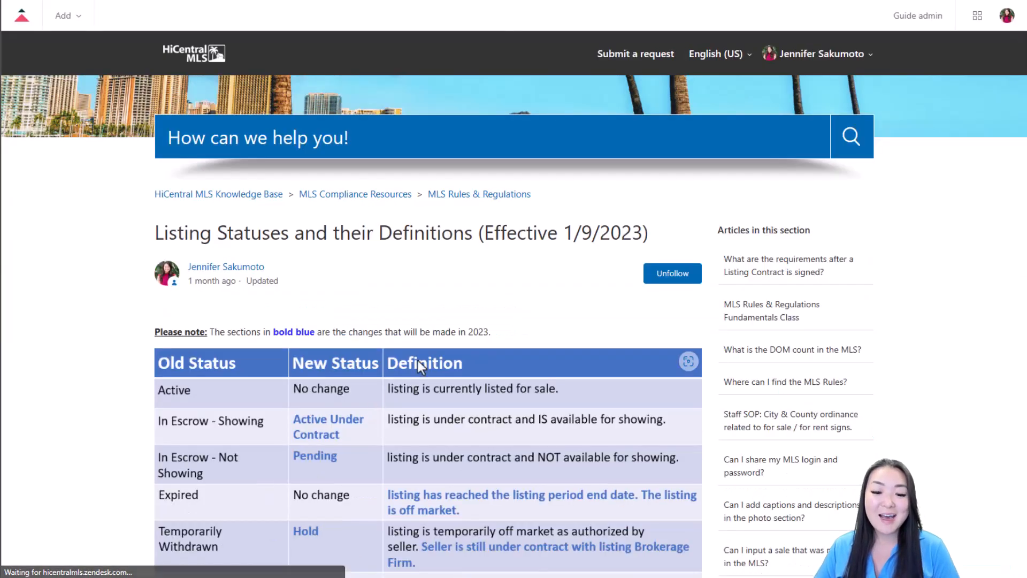
{"action": "scroll", "coordinate": [452, 313], "scroll_direction": "down", "scroll_amount": 3}
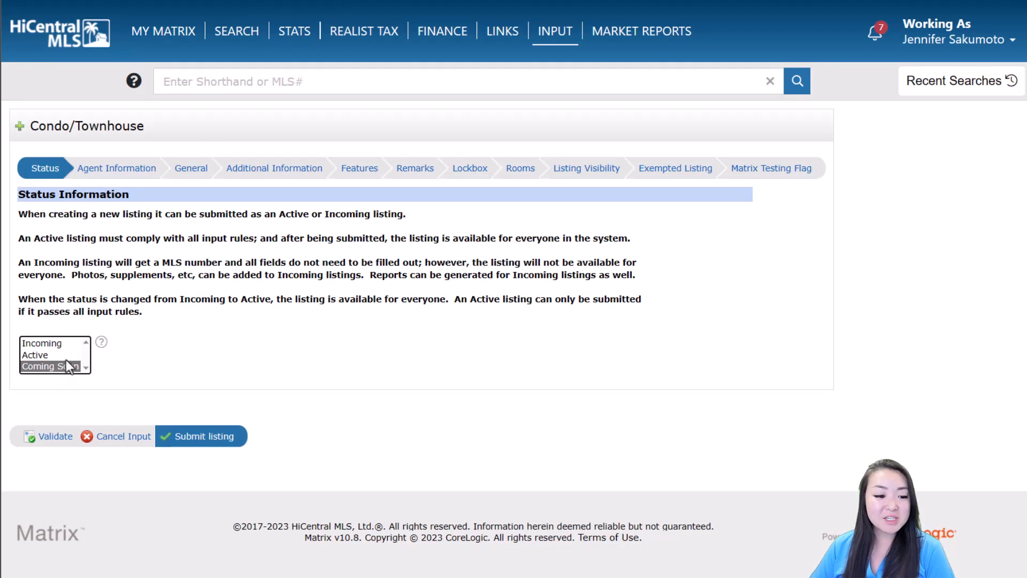
Step: Choose Active as the listing status and go to Agent Information
{"action": "left_click", "coordinate": [67, 355]}
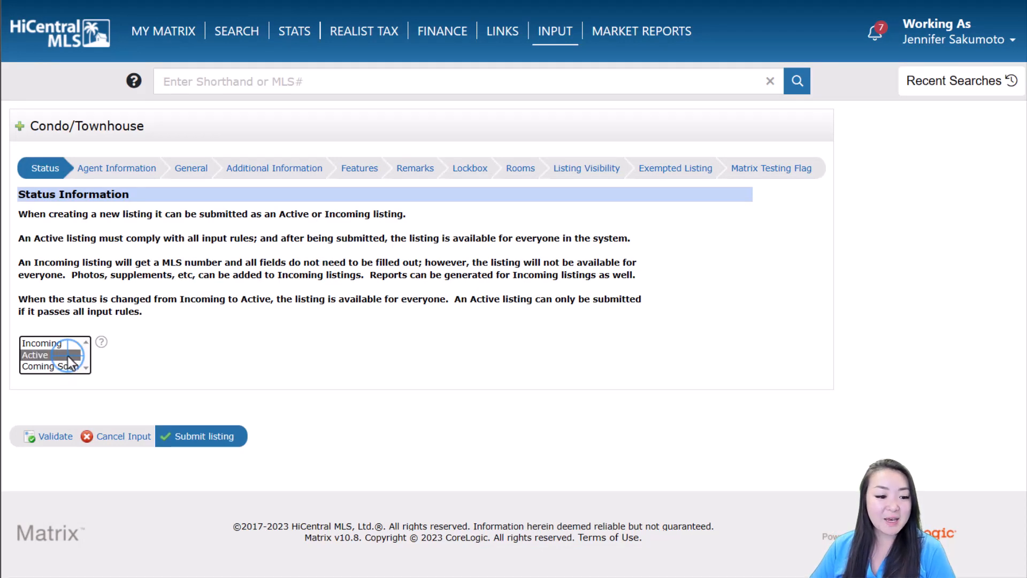
{"action": "left_click", "coordinate": [109, 175]}
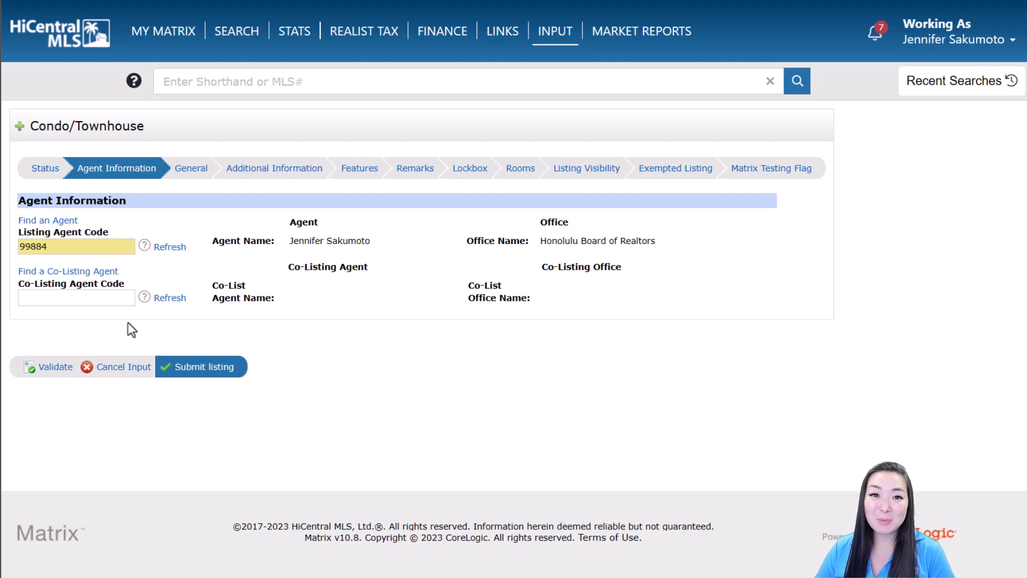
Step: Enter co-listing agent code 99988, refresh it to a NON MLS agent, then open Find a Co-Listing Agent
{"action": "left_click", "coordinate": [100, 298]}
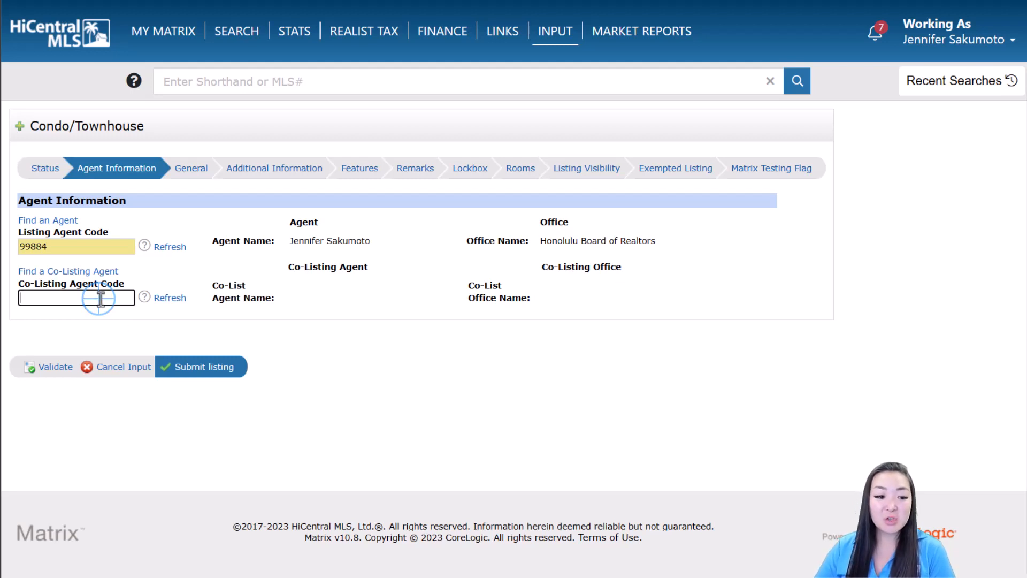
{"action": "type", "text": "999"}
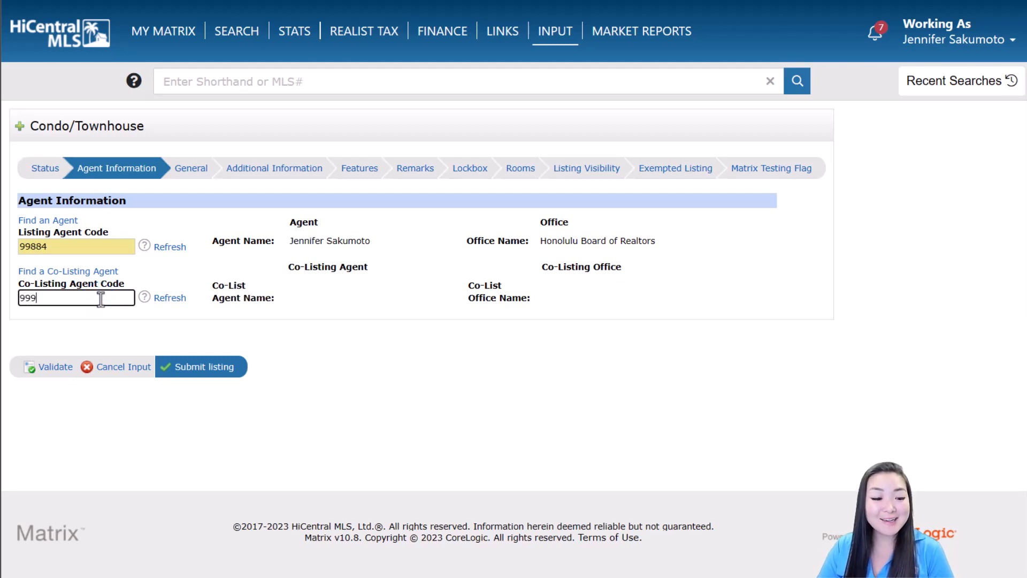
{"action": "type", "text": "88"}
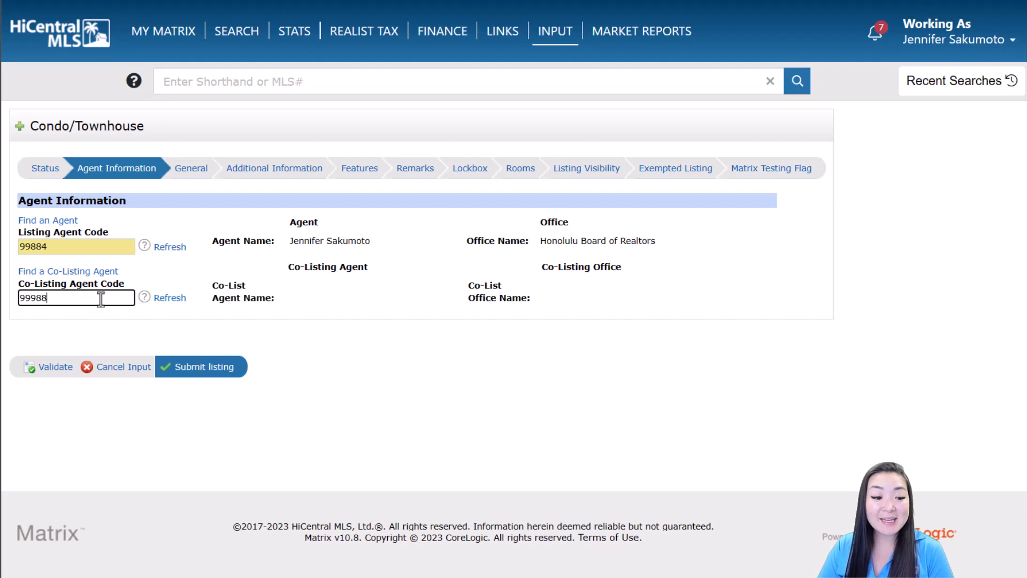
{"action": "left_click", "coordinate": [163, 302]}
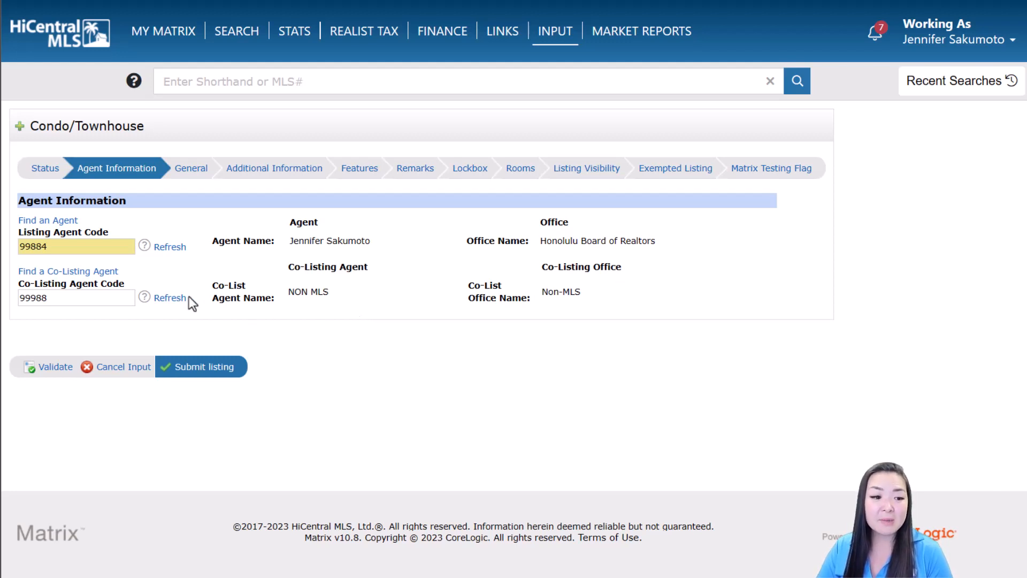
{"action": "left_click", "coordinate": [109, 274]}
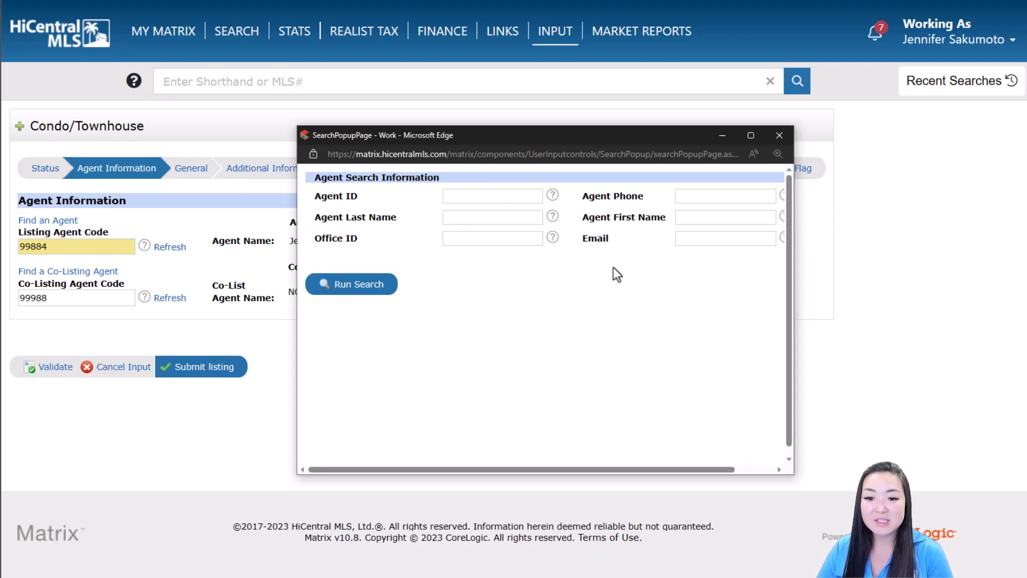
Step: Search agents by the co-listing agent's last name and fill in the matching Honolulu Board of Realtors agent
{"action": "left_click", "coordinate": [460, 214]}
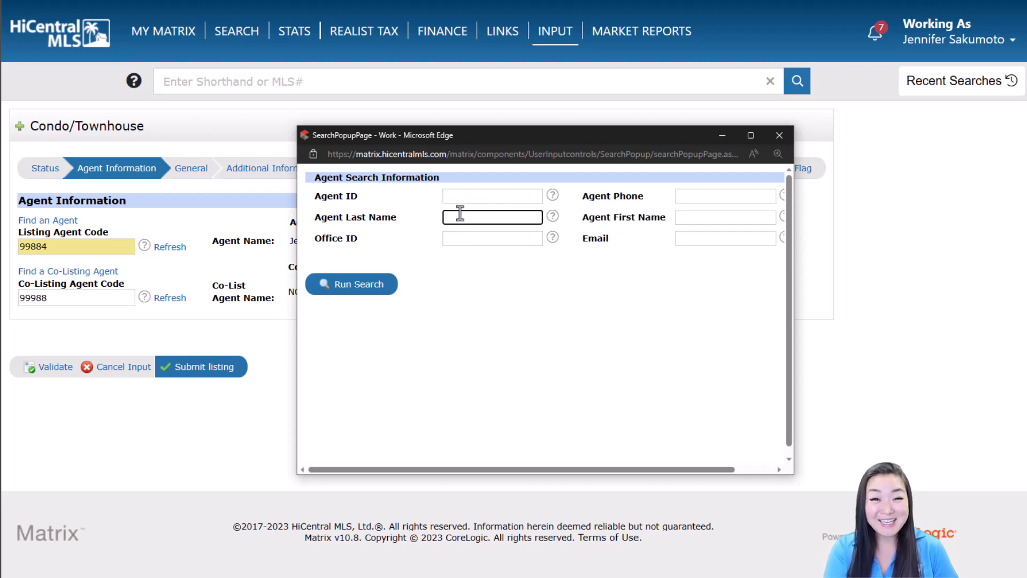
{"action": "type", "text": "tag"}
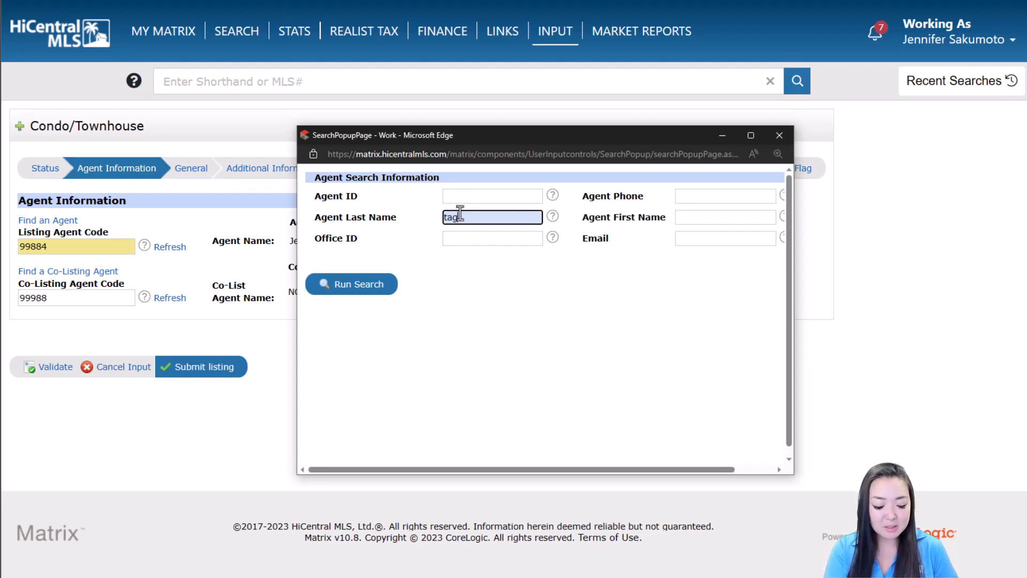
{"action": "type", "text": "uba"}
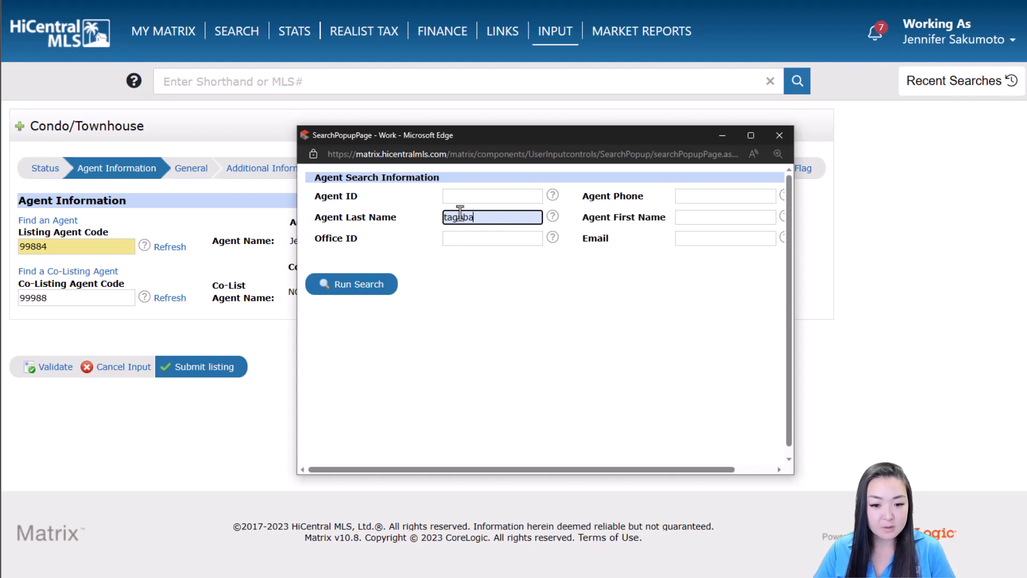
{"action": "left_click", "coordinate": [359, 287]}
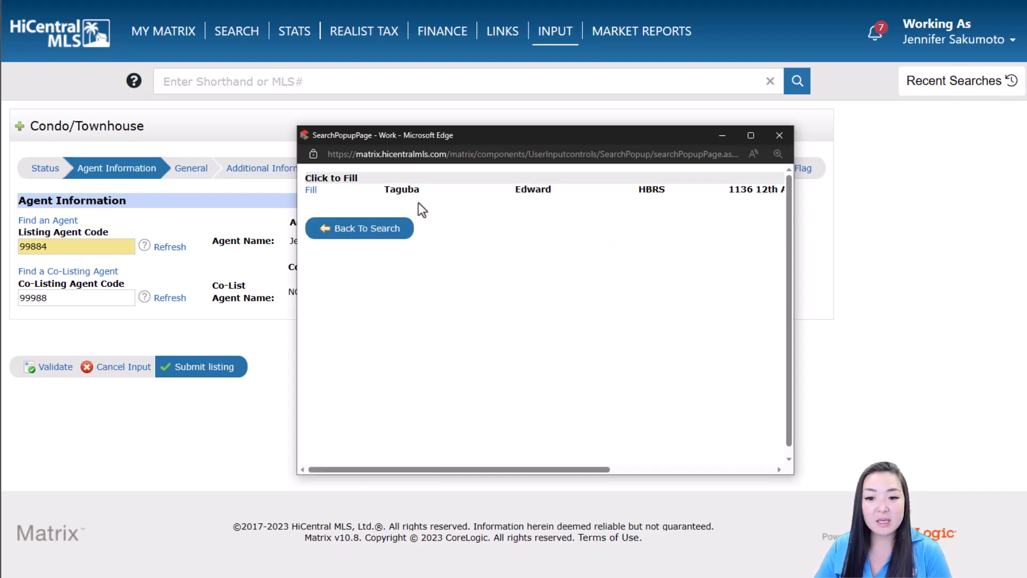
{"action": "left_click", "coordinate": [311, 191]}
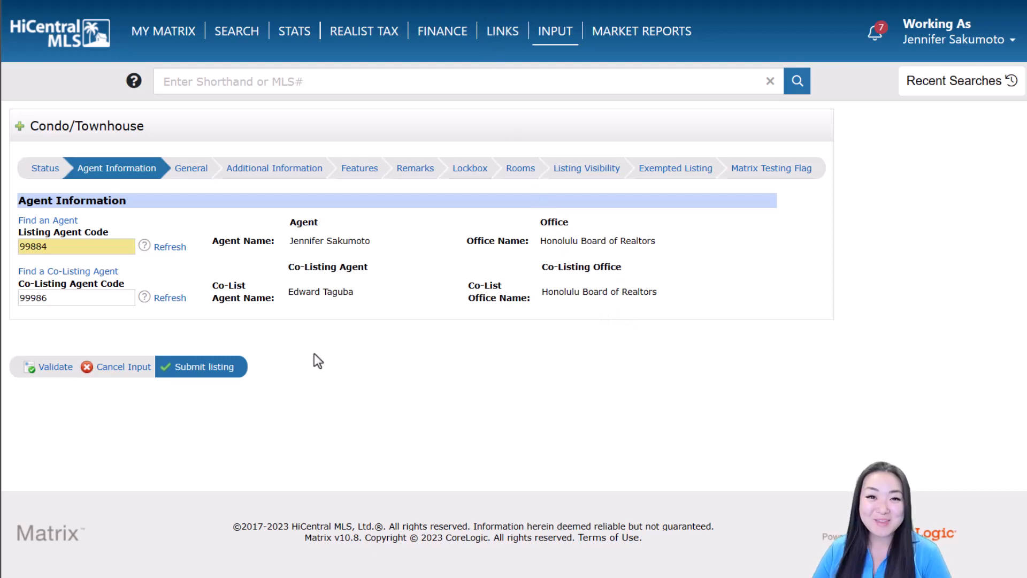
Step: Review the Land Recorded and Listing Type choices in the General section without changing them
{"action": "left_click", "coordinate": [181, 170]}
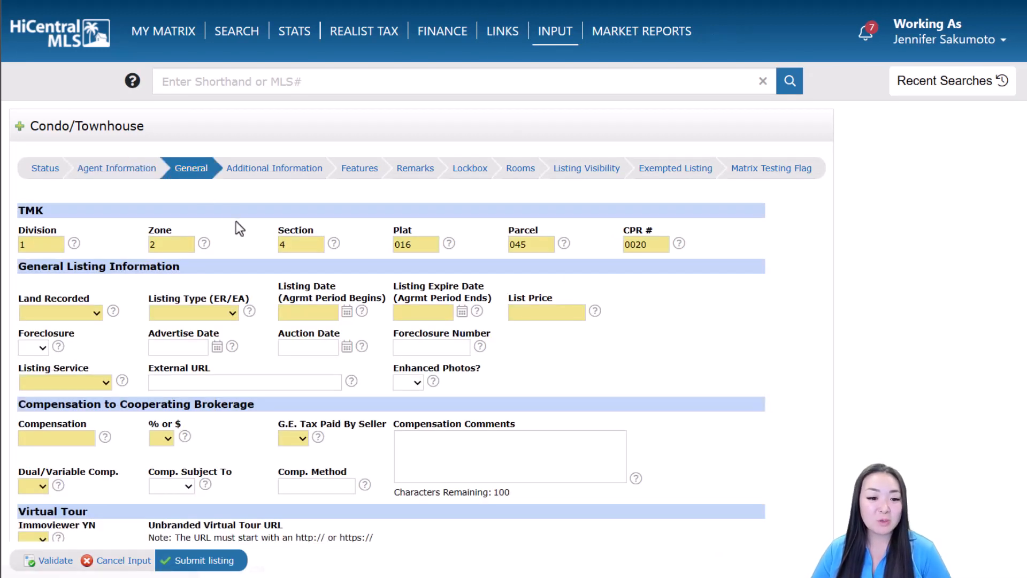
{"action": "scroll", "coordinate": [239, 229], "scroll_direction": "down", "scroll_amount": 2}
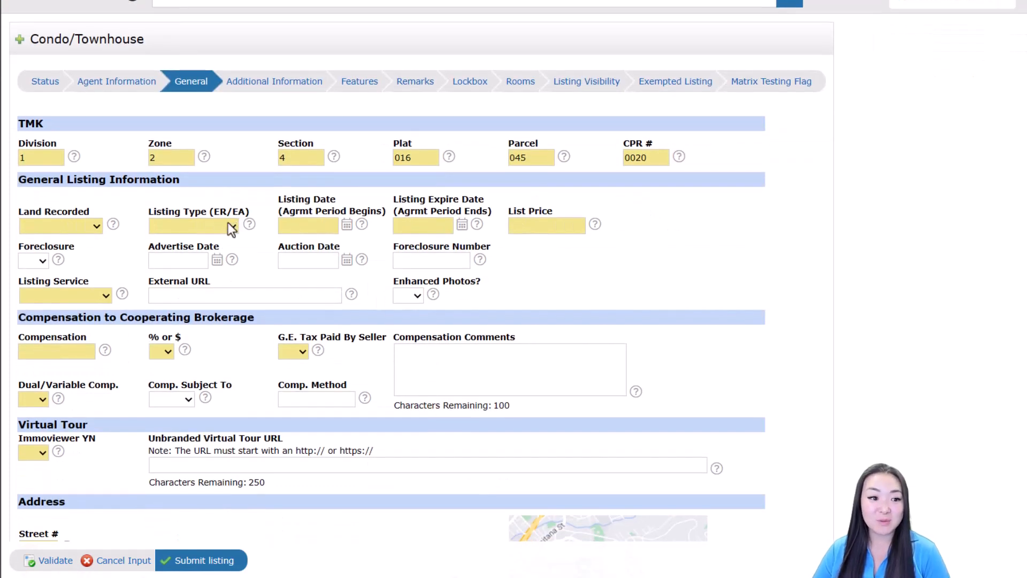
{"action": "left_click", "coordinate": [85, 230]}
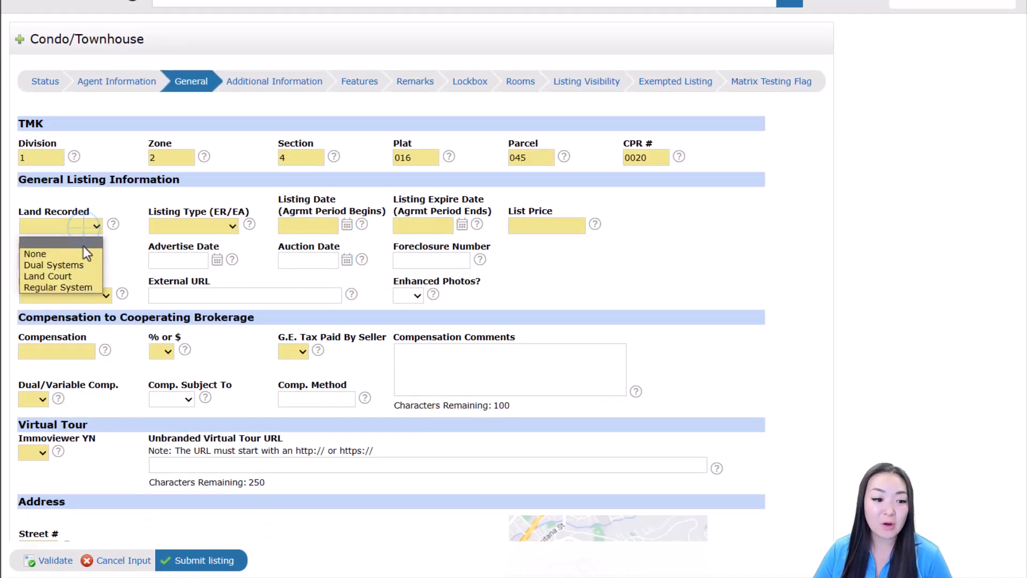
{"action": "left_click", "coordinate": [191, 227]}
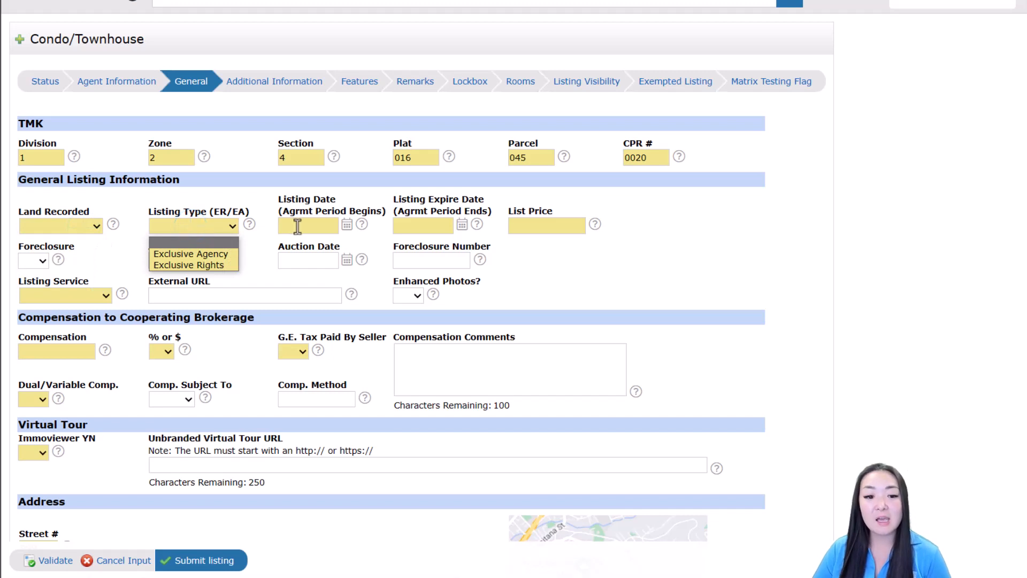
{"action": "left_click", "coordinate": [345, 205]}
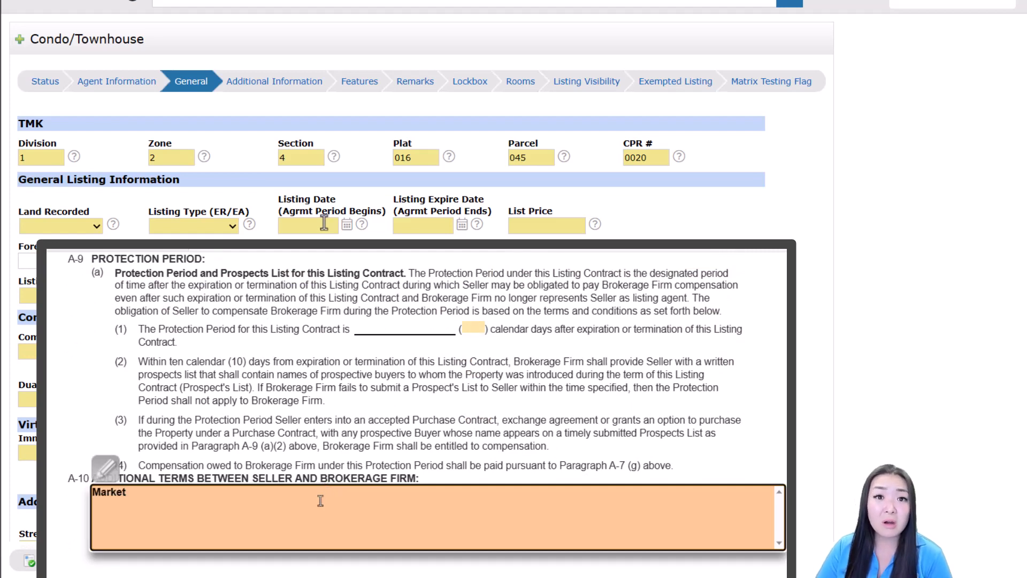
Step: Complete the A-10 note to read 'Market as active in MLS once photos are complete on 7/15/2023'
{"action": "type", "text": "as ac"}
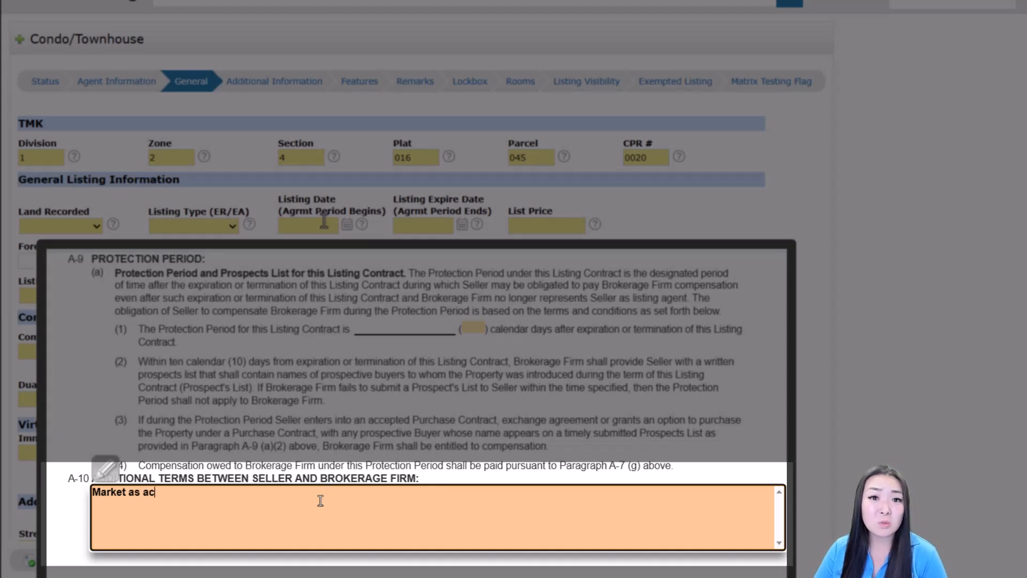
{"action": "type", "text": "tive in "}
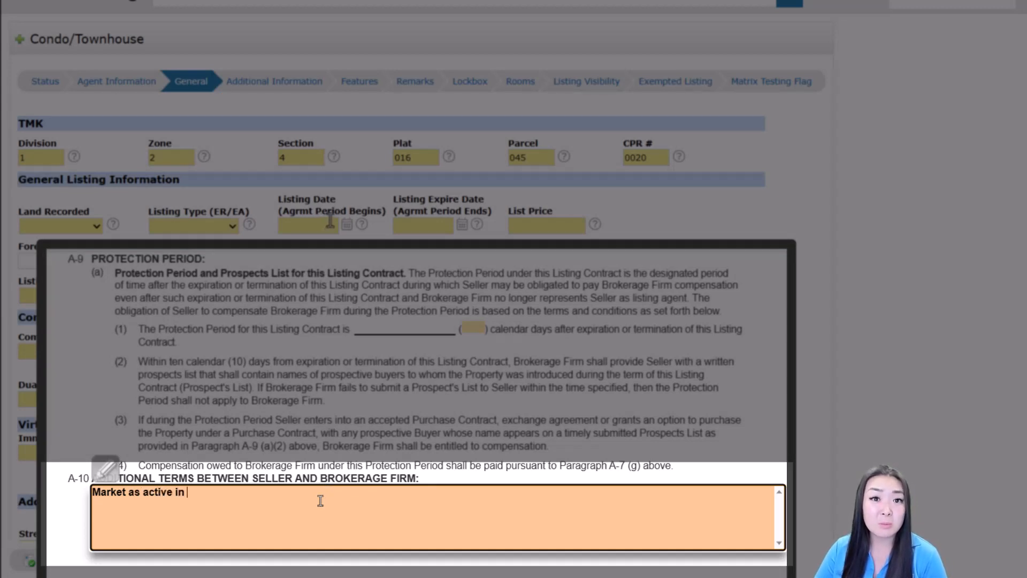
{"action": "type", "text": "MLS once pho"}
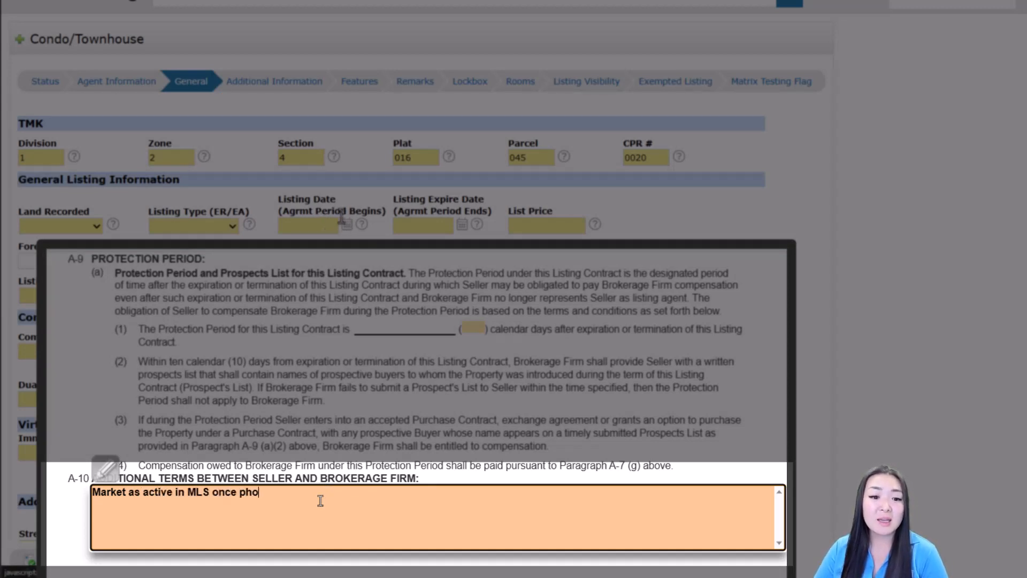
{"action": "type", "text": "tos are complete on"}
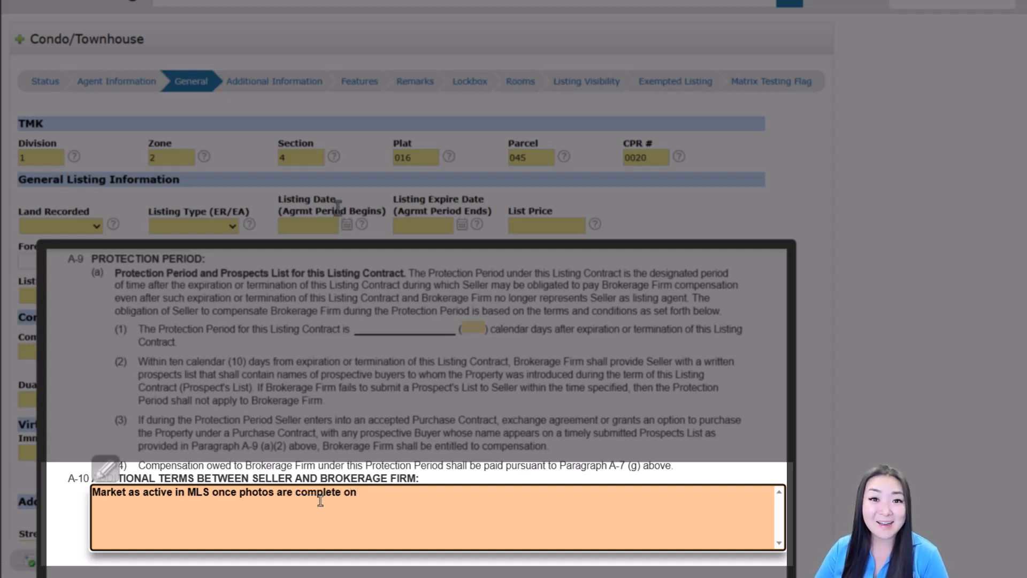
{"action": "type", "text": " 7/15/2023"}
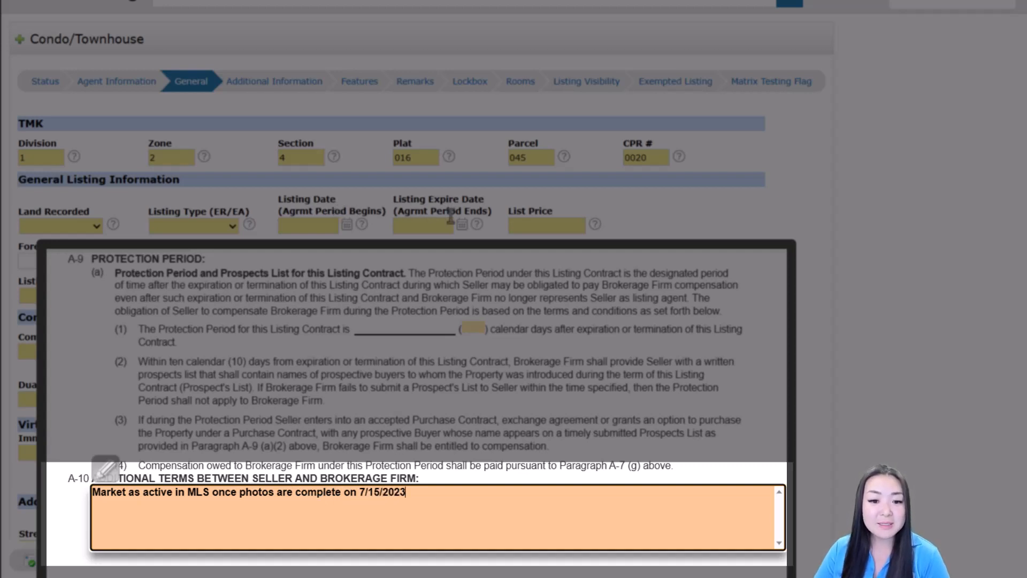
{"action": "left_click", "coordinate": [465, 441]}
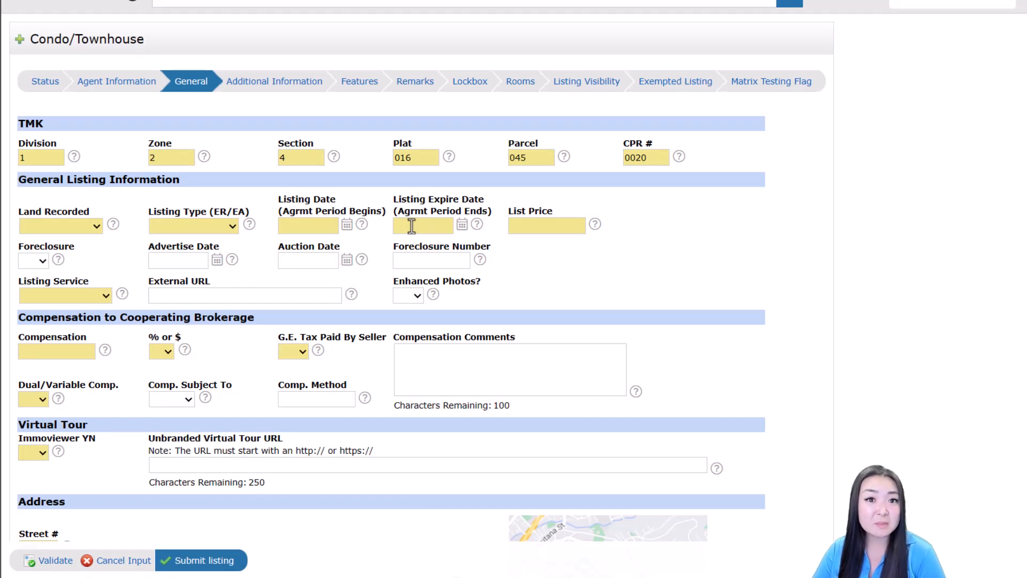
{"action": "left_click", "coordinate": [462, 225]}
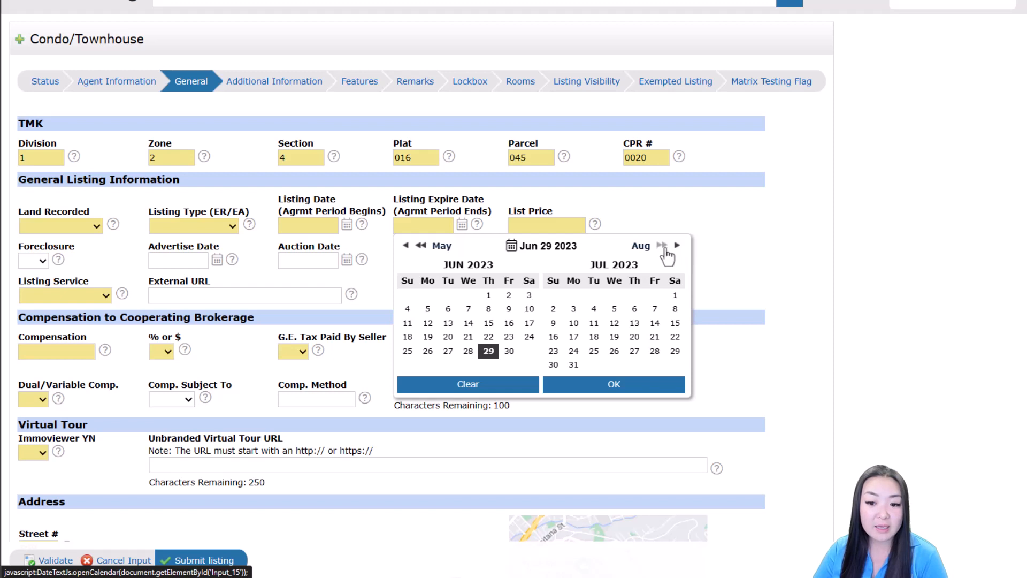
{"action": "left_click", "coordinate": [663, 246]}
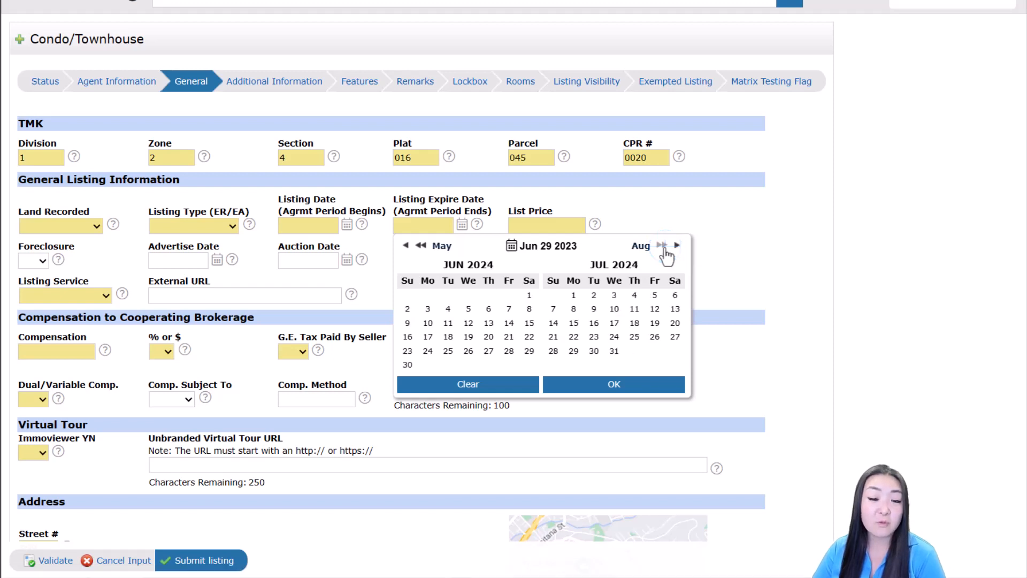
{"action": "left_click", "coordinate": [663, 246]}
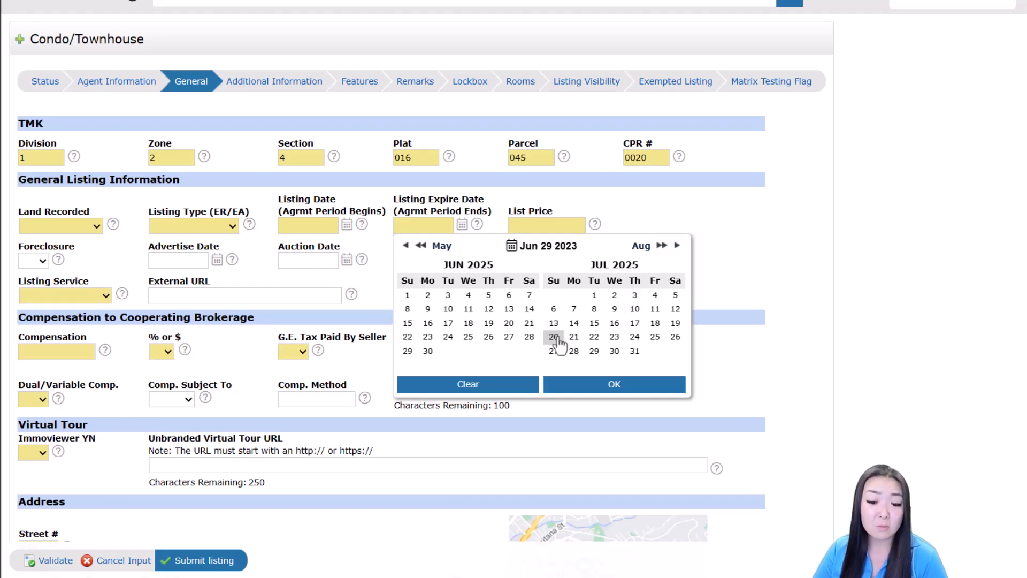
{"action": "left_click", "coordinate": [601, 383]}
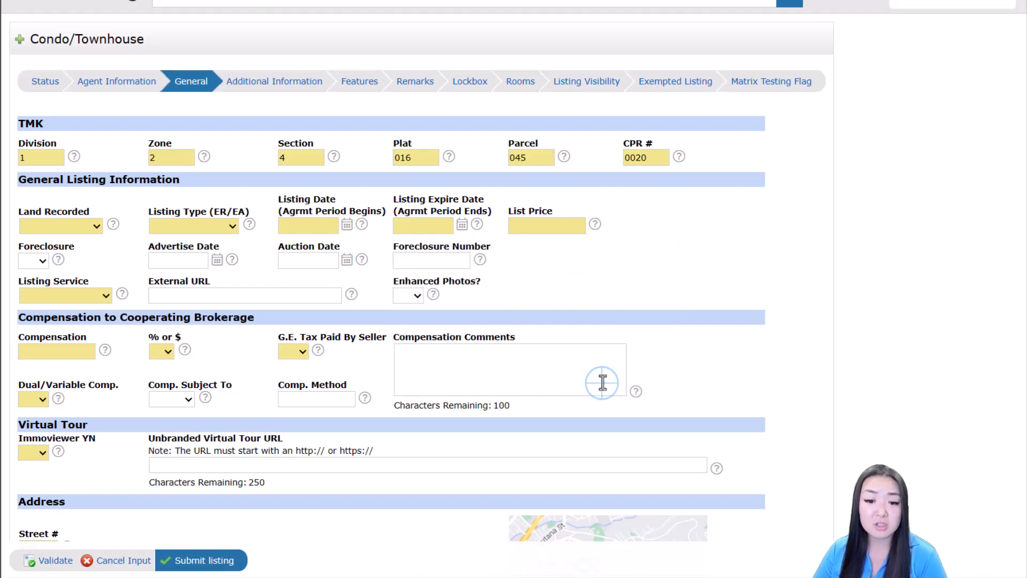
{"action": "left_click", "coordinate": [547, 228]}
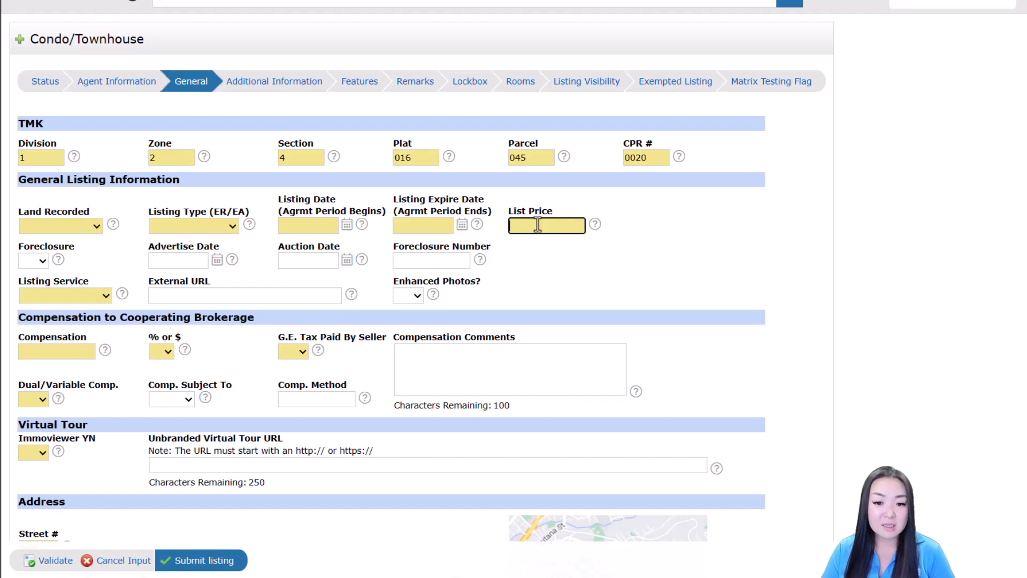
Step: Enter 500000 as the List Price, then correct it to 5000000
{"action": "type", "text": "500"}
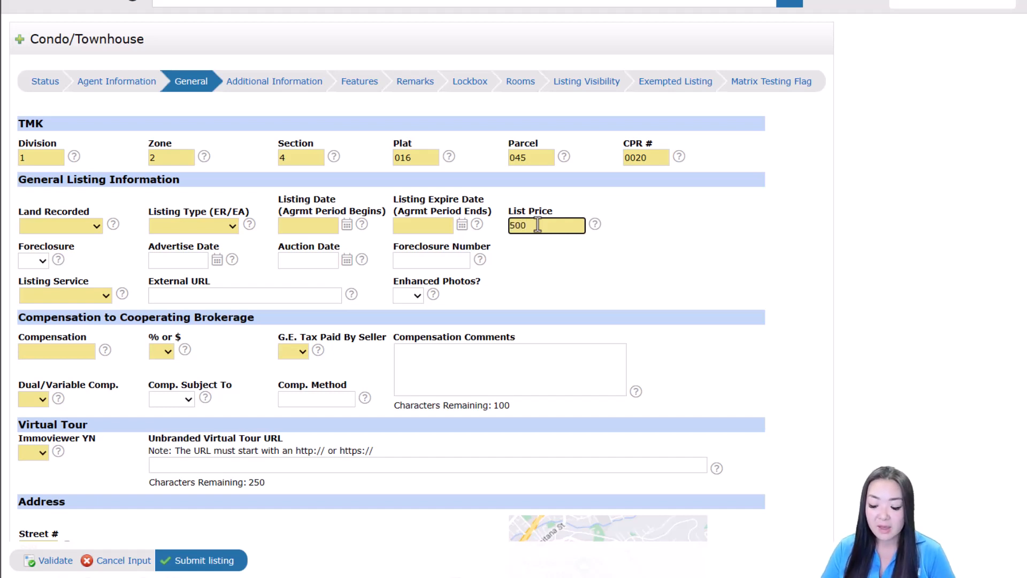
{"action": "type", "text": "000"}
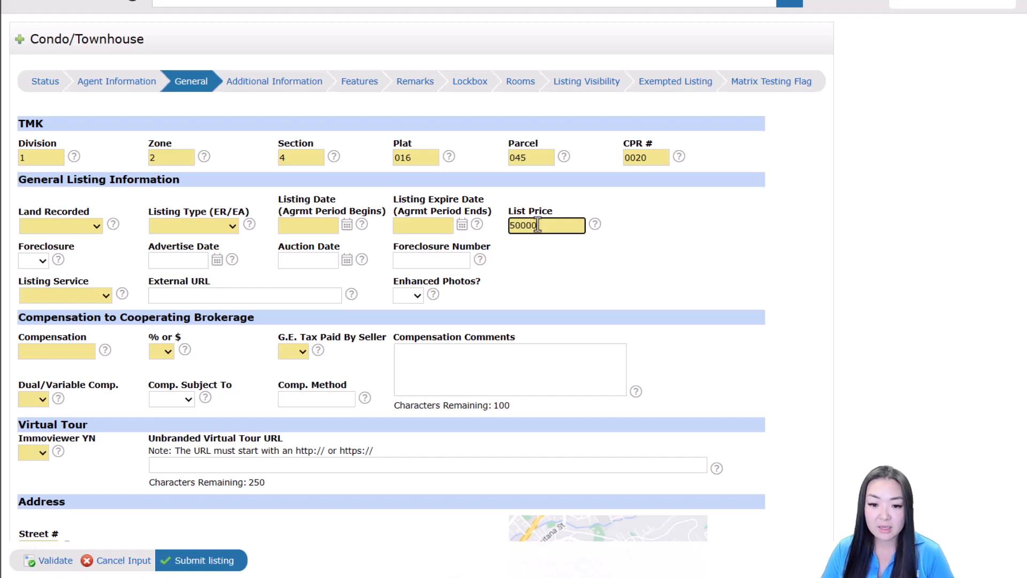
{"action": "left_click_drag", "start_coordinate": [551, 225], "coordinate": [525, 228]}
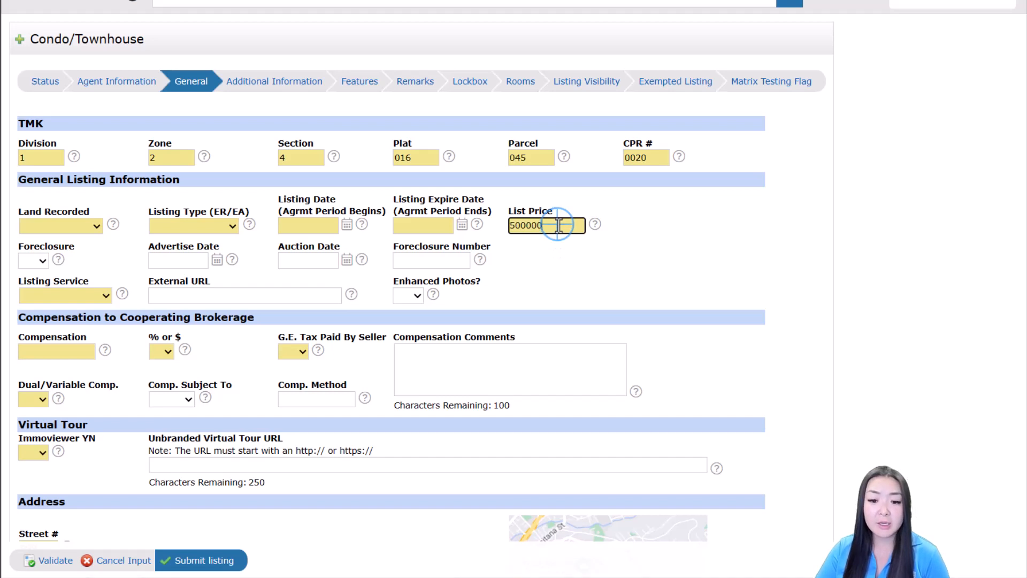
{"action": "left_click", "coordinate": [559, 225]}
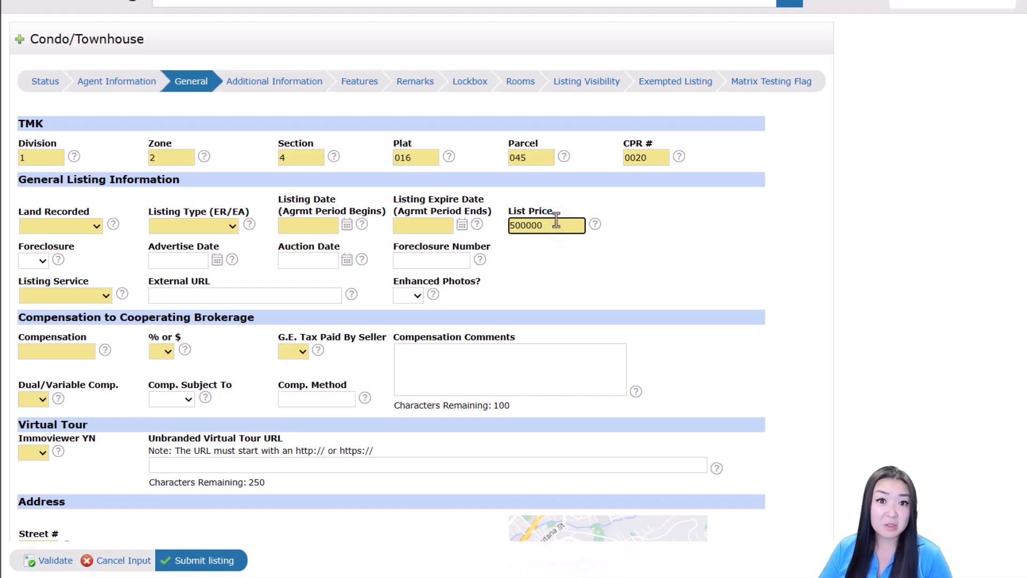
{"action": "type", "text": "0"}
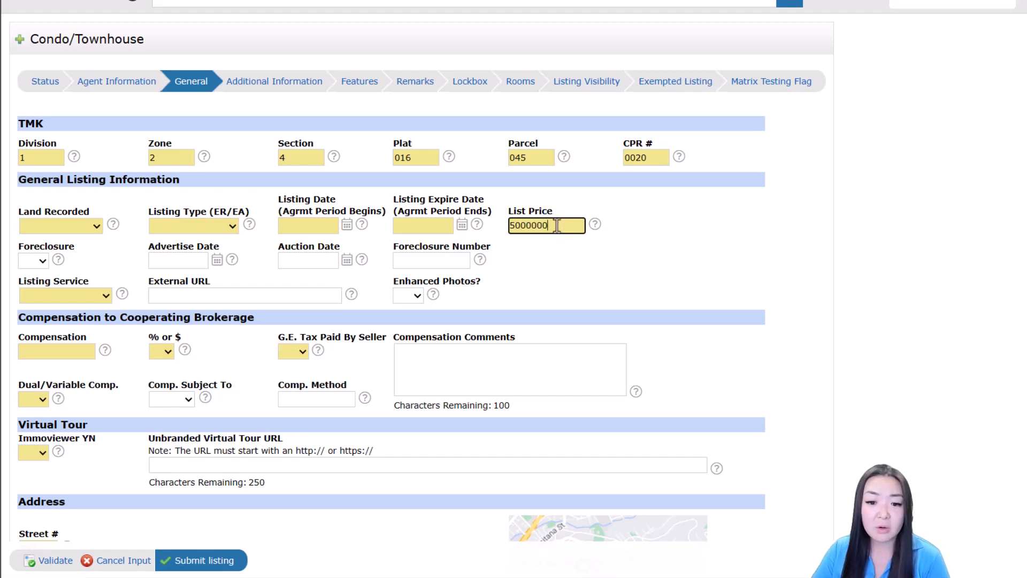
{"action": "left_click_drag", "start_coordinate": [557, 225], "coordinate": [531, 225]}
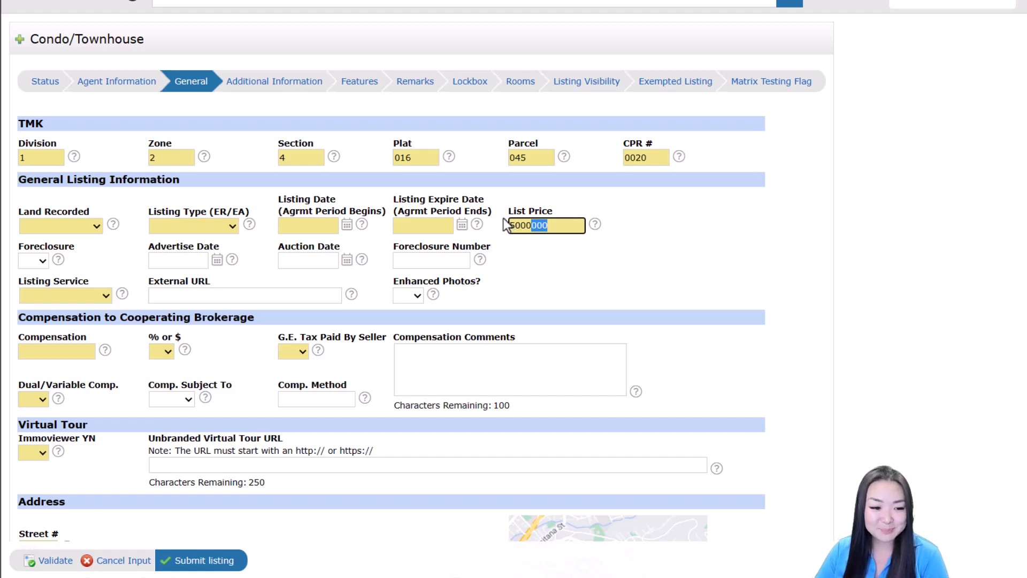
{"action": "left_click", "coordinate": [85, 295]}
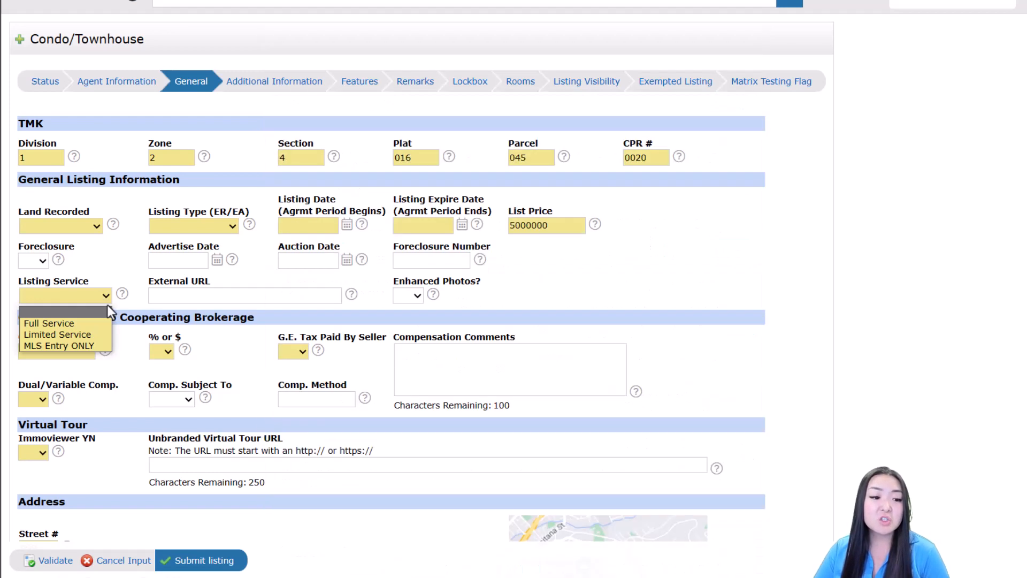
{"action": "left_click", "coordinate": [117, 248]}
{"action": "scroll", "coordinate": [123, 244], "scroll_direction": "down", "scroll_amount": 2}
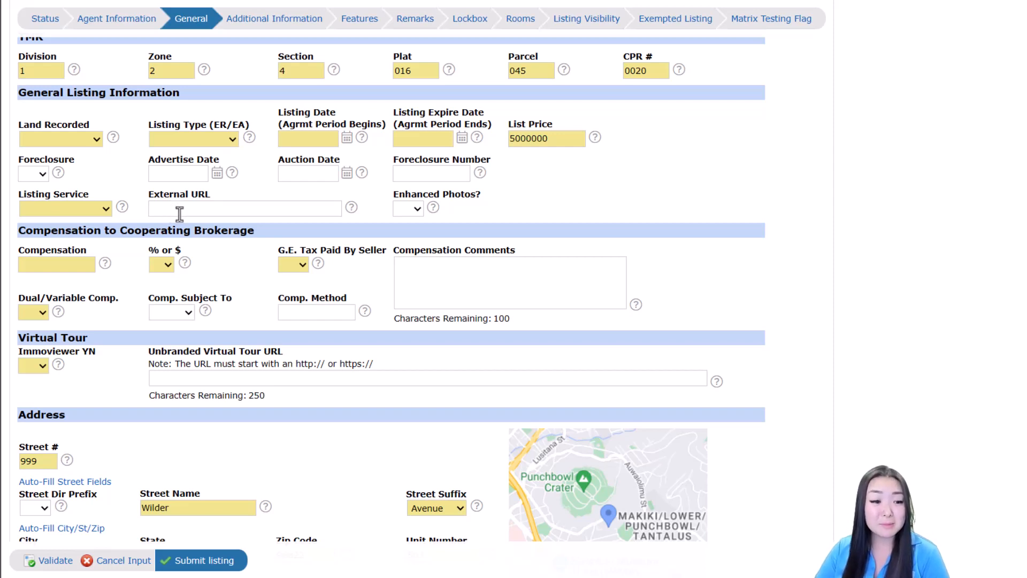
{"action": "scroll", "coordinate": [168, 211], "scroll_direction": "down", "scroll_amount": 2}
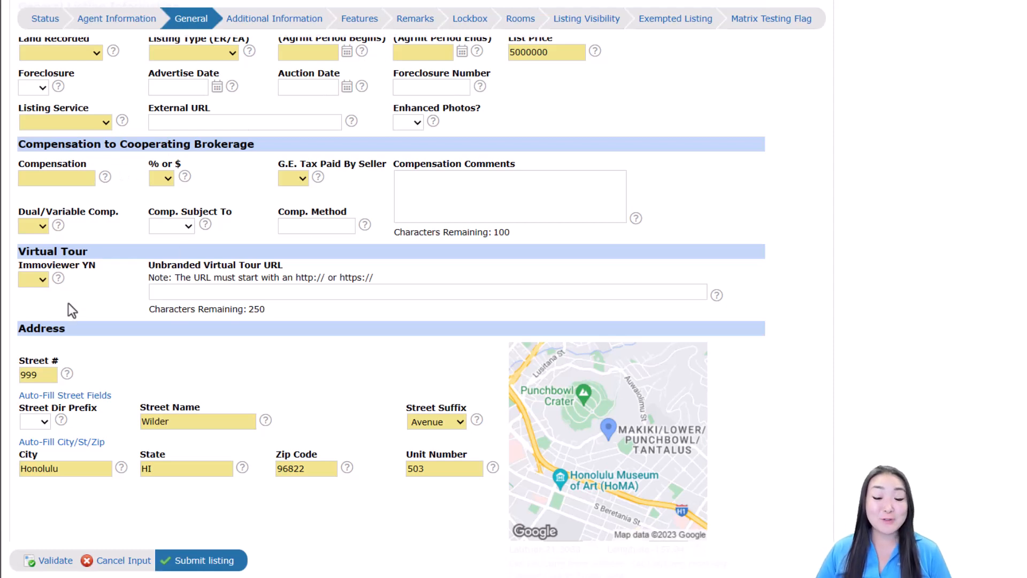
Step: Set the Immoviewer YN field to Yes, then scroll down toward the Address section
{"action": "left_click", "coordinate": [42, 282]}
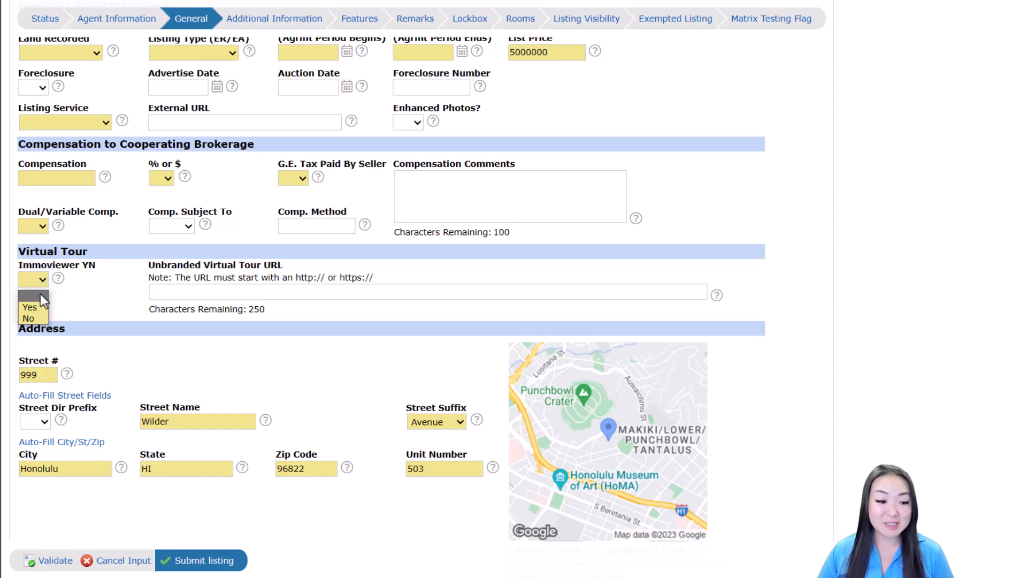
{"action": "left_click", "coordinate": [33, 307]}
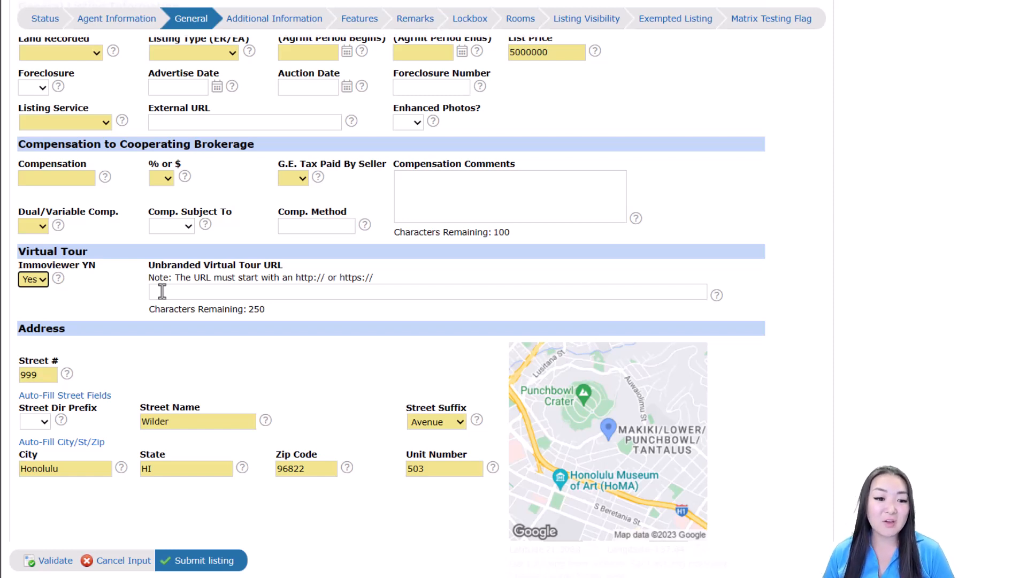
{"action": "left_click", "coordinate": [302, 349]}
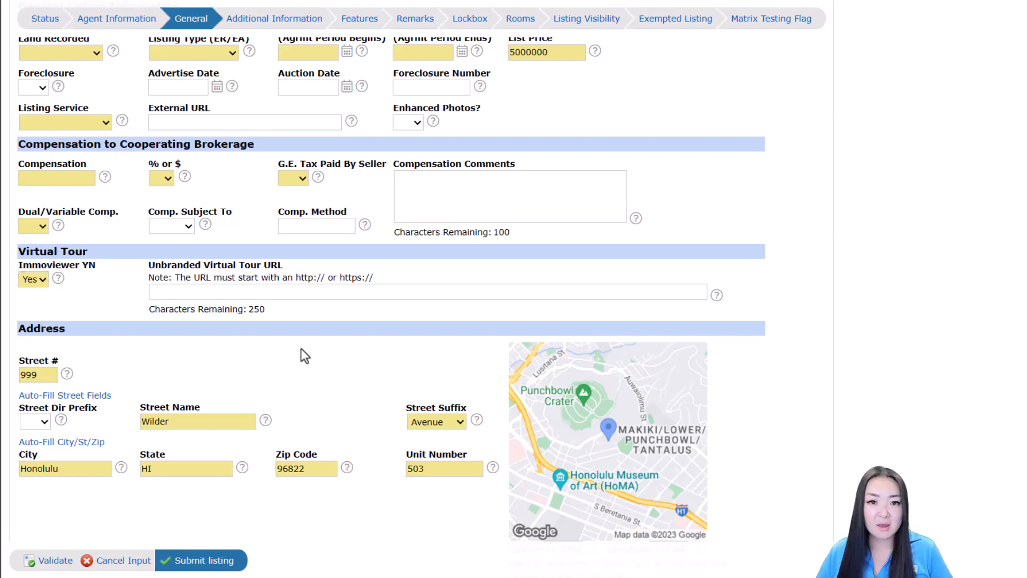
{"action": "scroll", "coordinate": [301, 349], "scroll_direction": "down", "scroll_amount": 5}
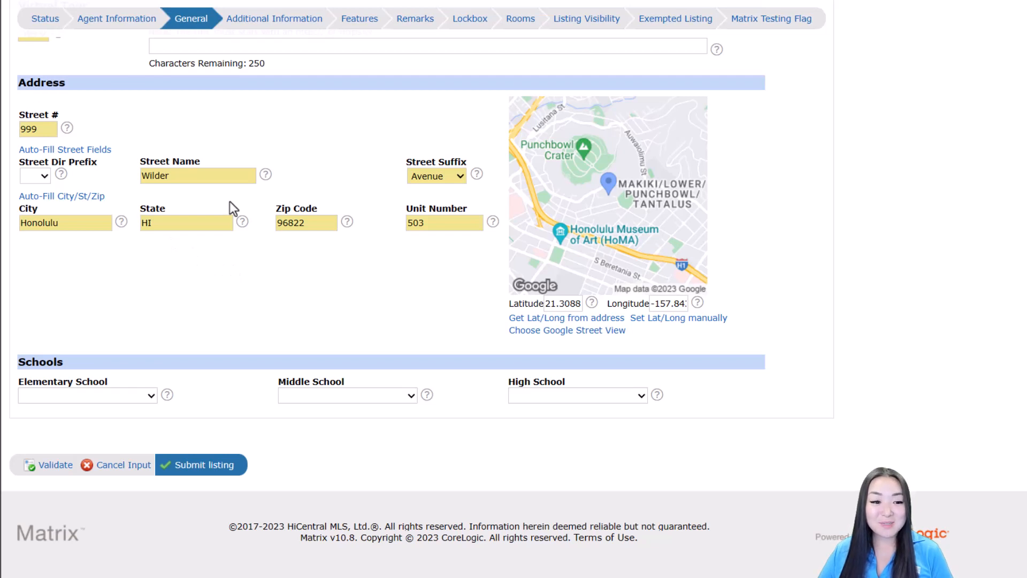
Step: Search the Street Dictionary for *louis* and fill zip 96822, unit 503, Avenue suffix and map pin
{"action": "left_click", "coordinate": [100, 151]}
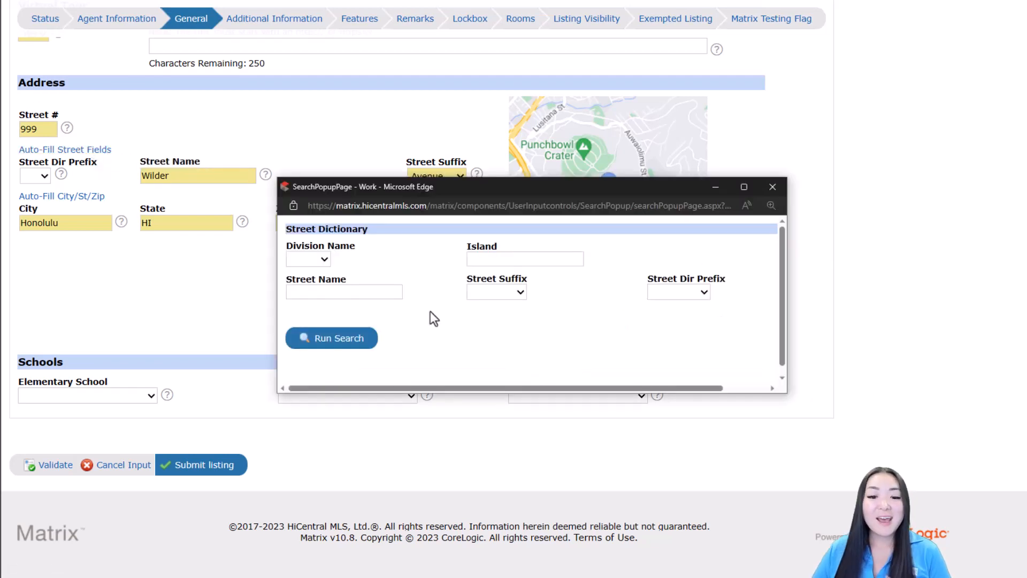
{"action": "left_click", "coordinate": [392, 290]}
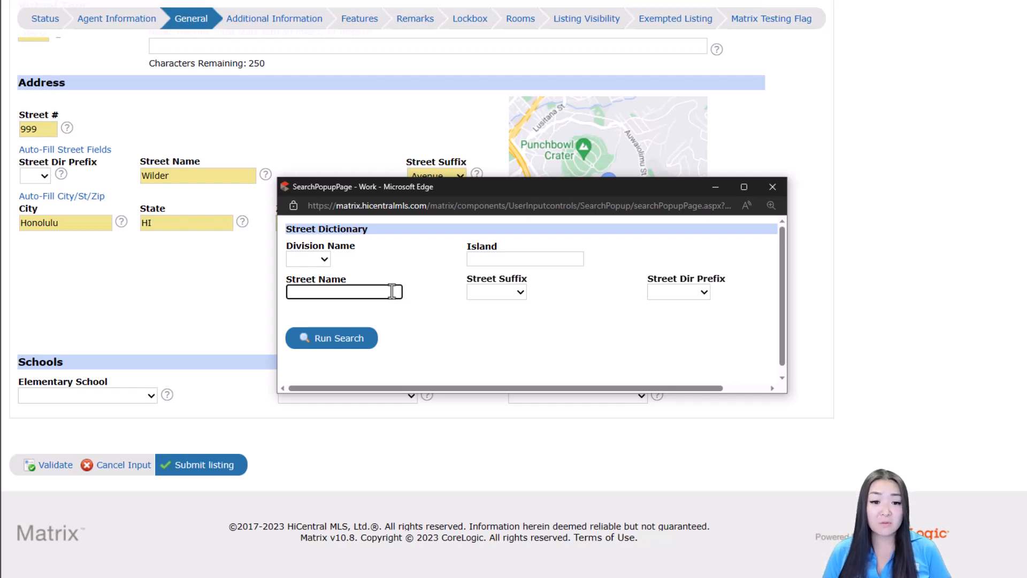
{"action": "type", "text": "*"}
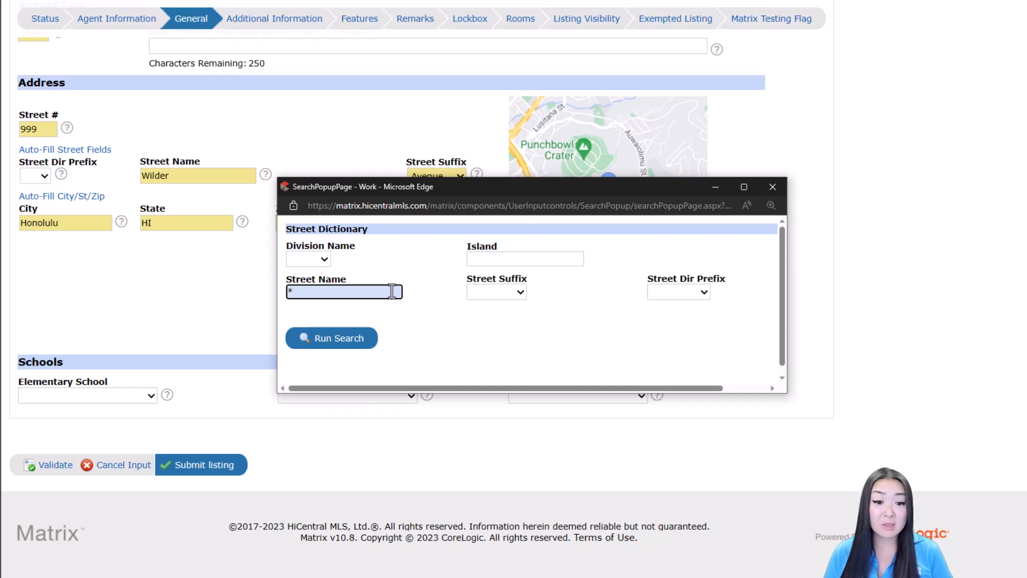
{"action": "type", "text": "louis"}
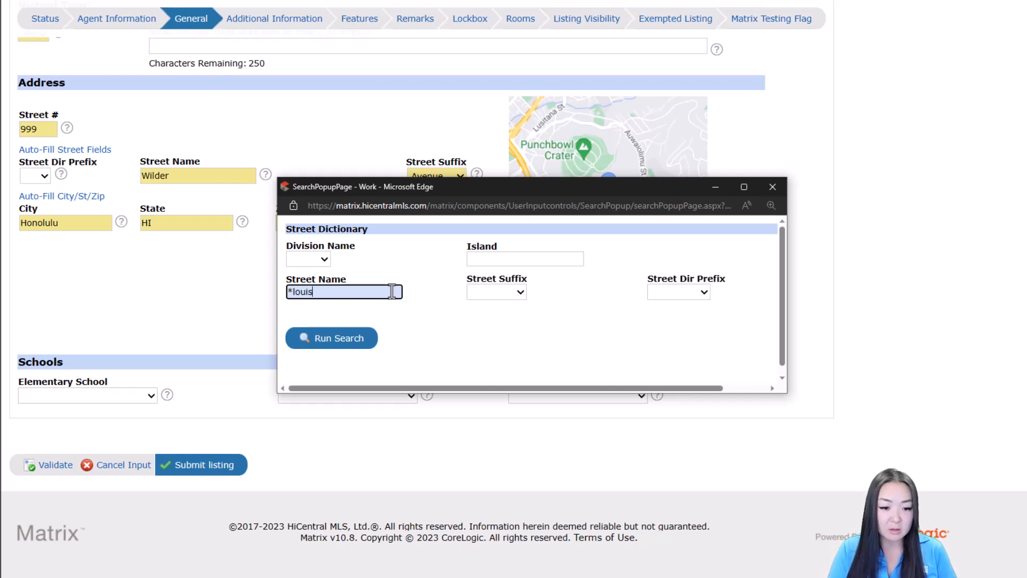
{"action": "type", "text": "*"}
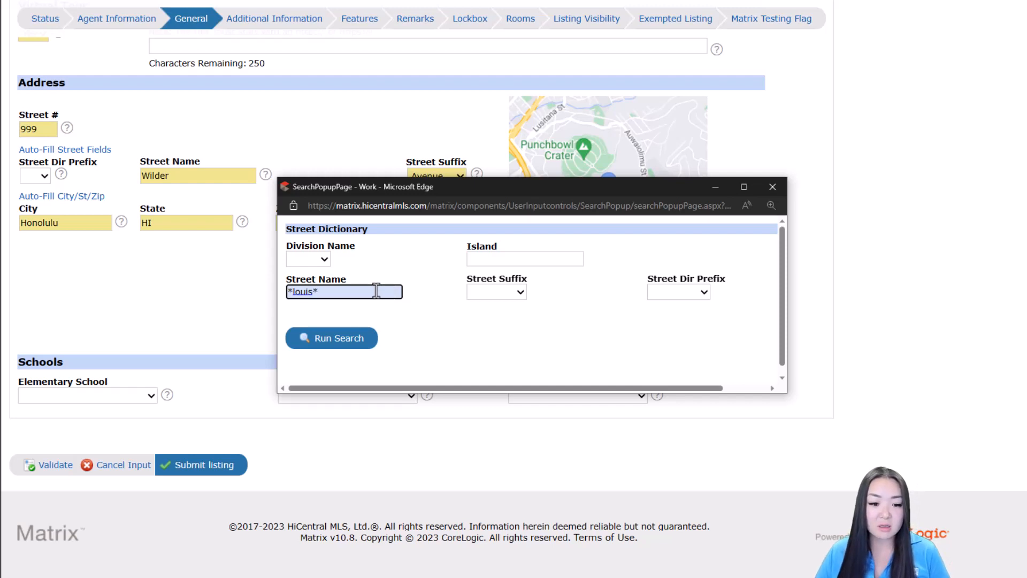
{"action": "left_click", "coordinate": [361, 343]}
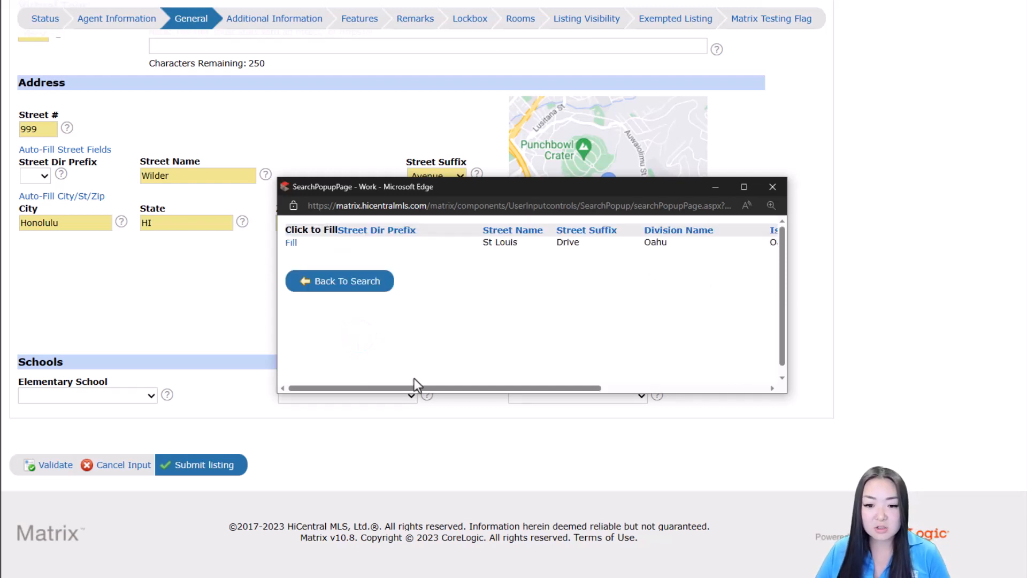
{"action": "left_click", "coordinate": [458, 385]}
{"action": "left_click_drag", "start_coordinate": [458, 387], "coordinate": [428, 384]}
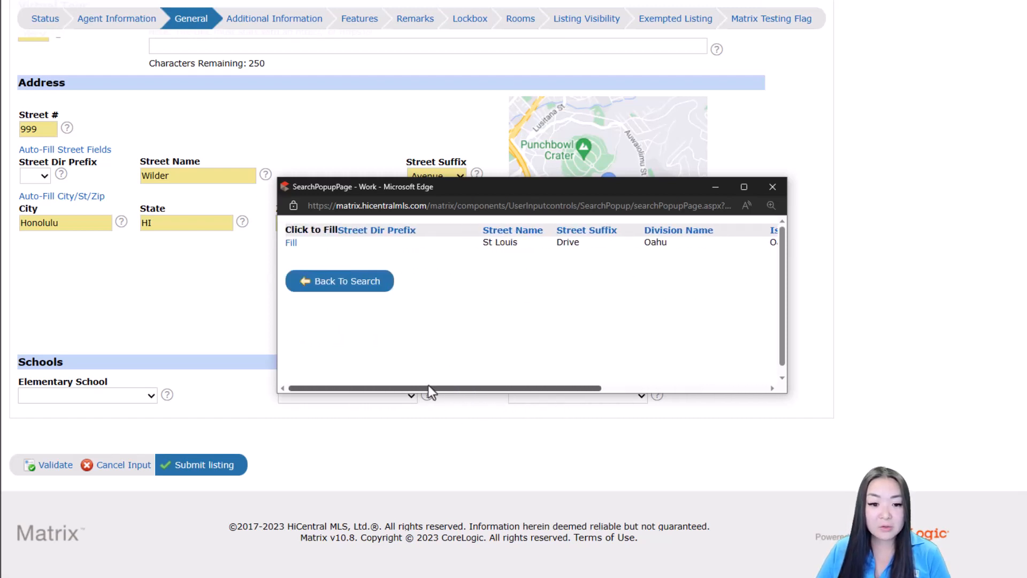
{"action": "left_click", "coordinate": [291, 244]}
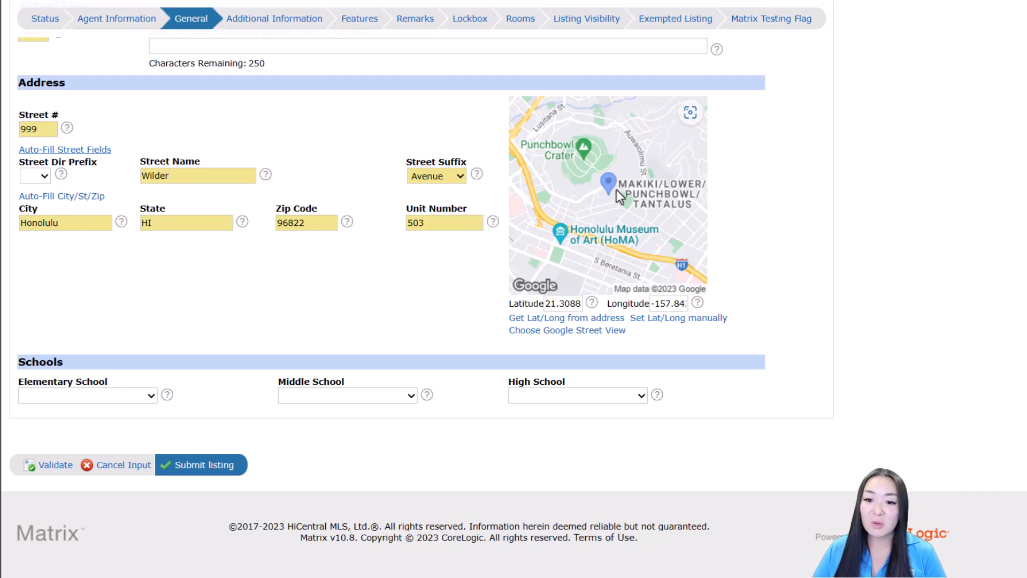
{"action": "left_click", "coordinate": [654, 323]}
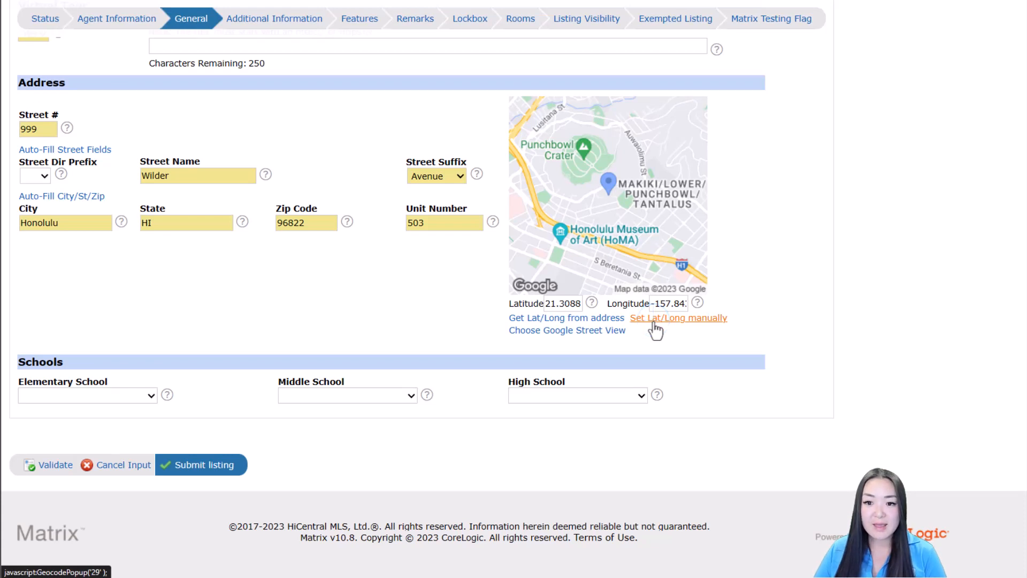
{"action": "left_click", "coordinate": [668, 320]}
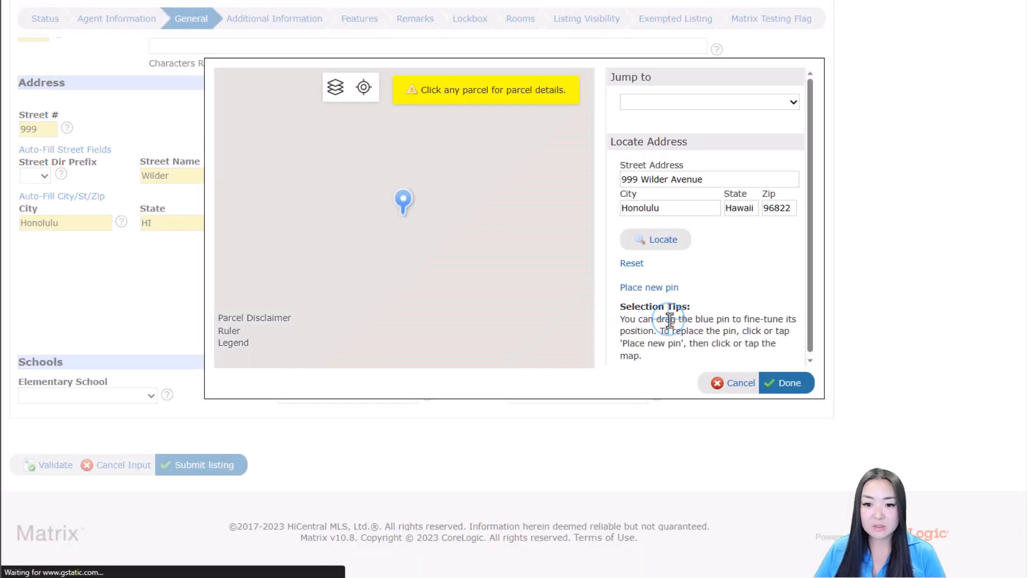
{"action": "left_click_drag", "start_coordinate": [670, 319], "coordinate": [584, 285]}
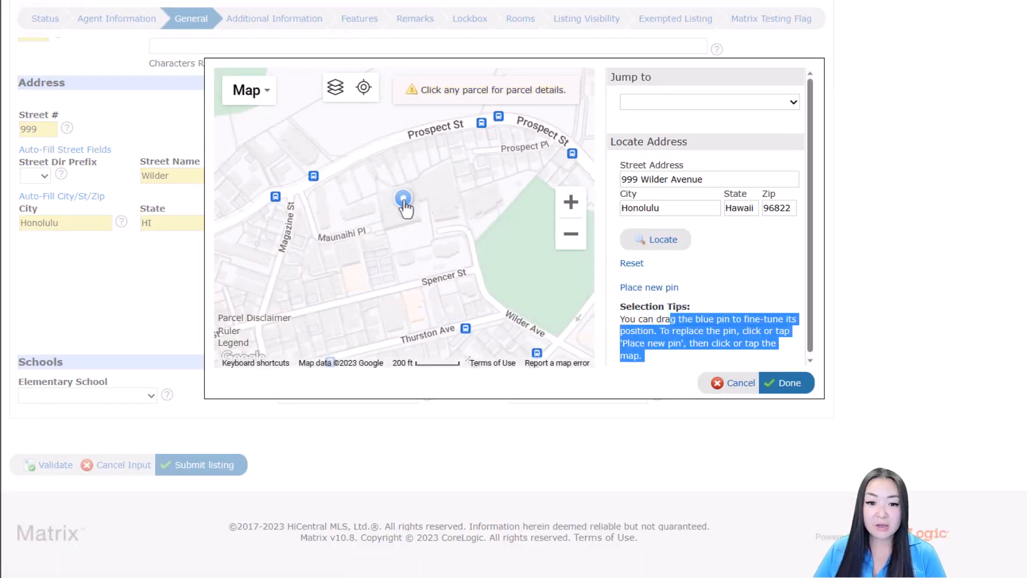
{"action": "mouse_move", "coordinate": [405, 209]}
{"action": "left_mouse_down"}
{"action": "mouse_move", "coordinate": [386, 231]}
{"action": "mouse_move", "coordinate": [425, 256]}
{"action": "mouse_move", "coordinate": [427, 227]}
{"action": "mouse_move", "coordinate": [342, 192]}
{"action": "mouse_move", "coordinate": [276, 201]}
{"action": "mouse_move", "coordinate": [238, 235]}
{"action": "mouse_move", "coordinate": [265, 275]}
{"action": "left_mouse_up"}
{"action": "left_click_drag", "start_coordinate": [319, 276], "coordinate": [321, 273]}
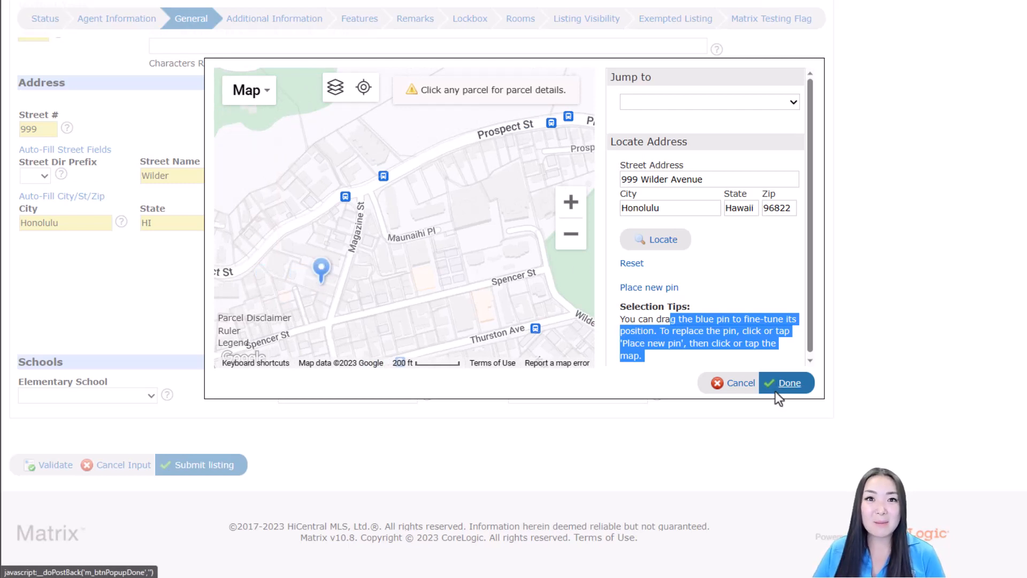
{"action": "left_click", "coordinate": [726, 392]}
Step: Switch to Additional Information and start the Auto-Fill Building Name lookup
{"action": "scroll", "coordinate": [291, 100], "scroll_direction": "up", "scroll_amount": 3}
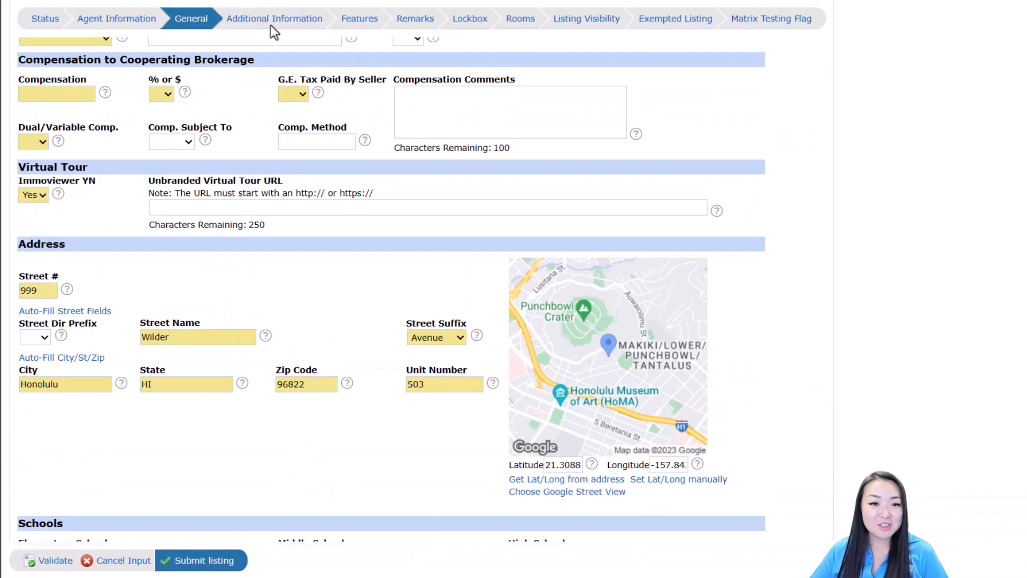
{"action": "left_click", "coordinate": [270, 24]}
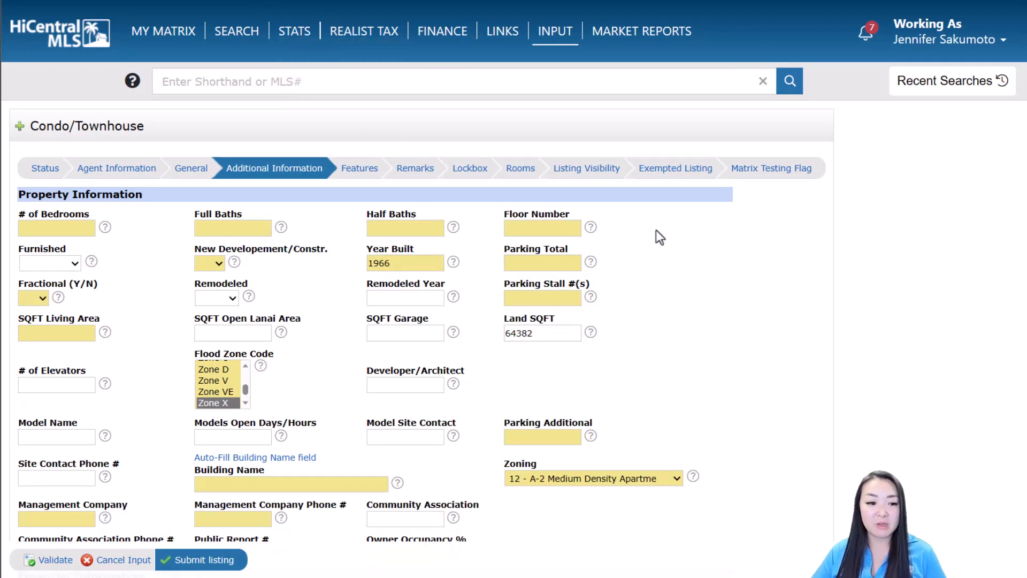
{"action": "scroll", "coordinate": [655, 230], "scroll_direction": "down", "scroll_amount": 2}
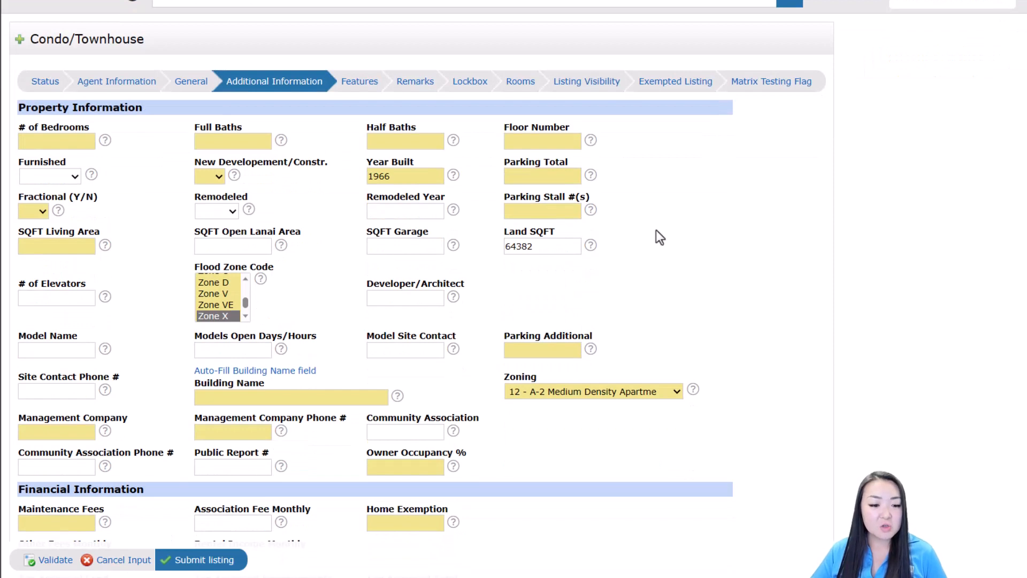
{"action": "scroll", "coordinate": [655, 231], "scroll_direction": "down", "scroll_amount": 2}
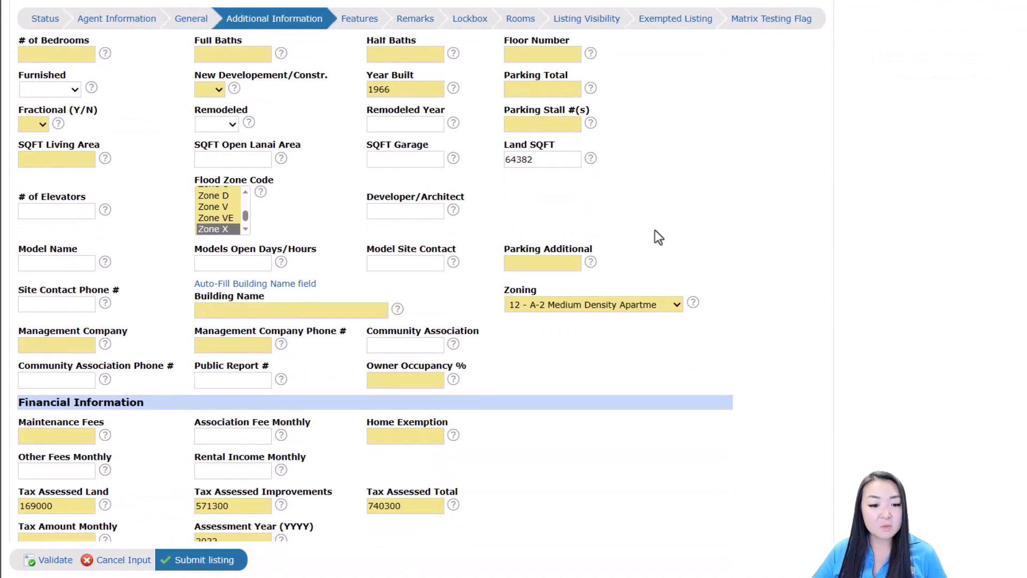
{"action": "scroll", "coordinate": [654, 230], "scroll_direction": "down", "scroll_amount": 2}
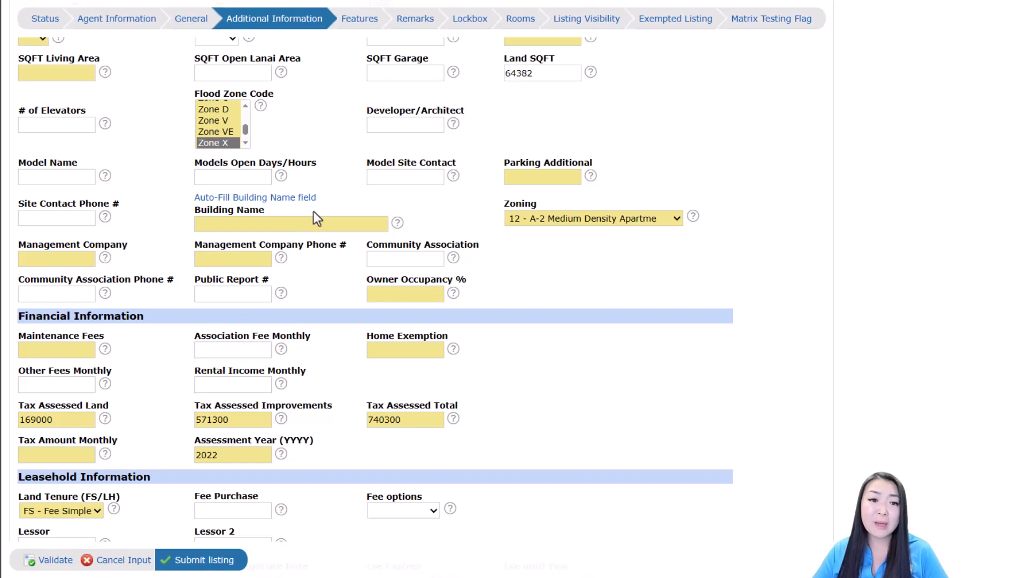
{"action": "left_click", "coordinate": [310, 198]}
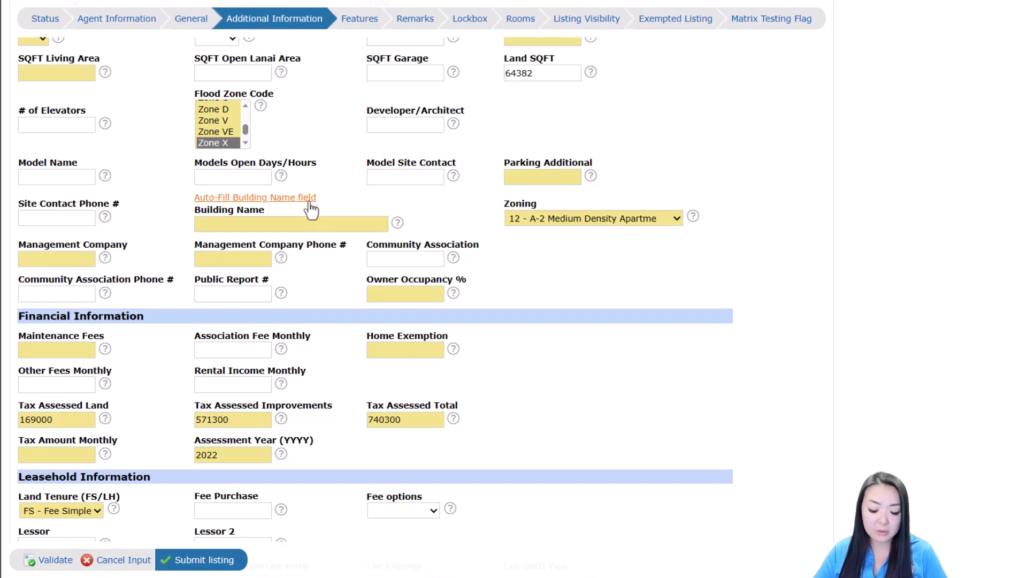
Step: Search the Building Name Dictionary for *wilder* and fill Building Name with 999 Wilder
{"action": "left_click", "coordinate": [298, 198]}
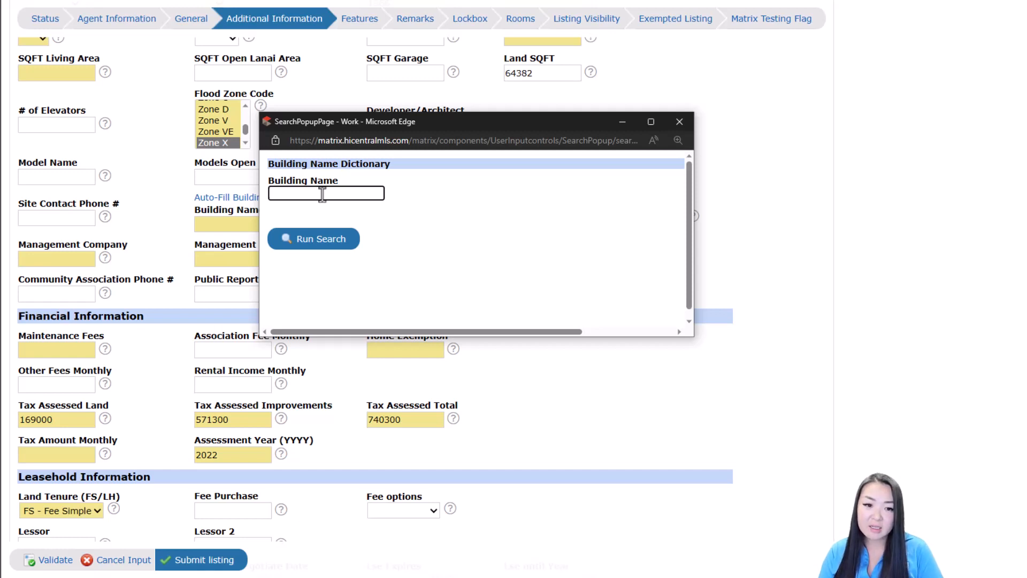
{"action": "type", "text": "*"}
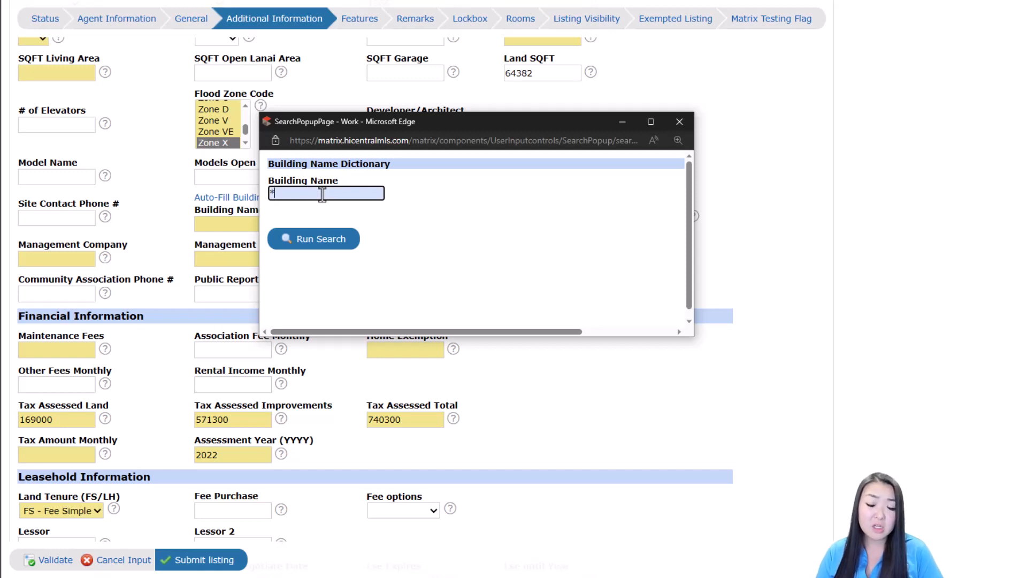
{"action": "type", "text": "wi"}
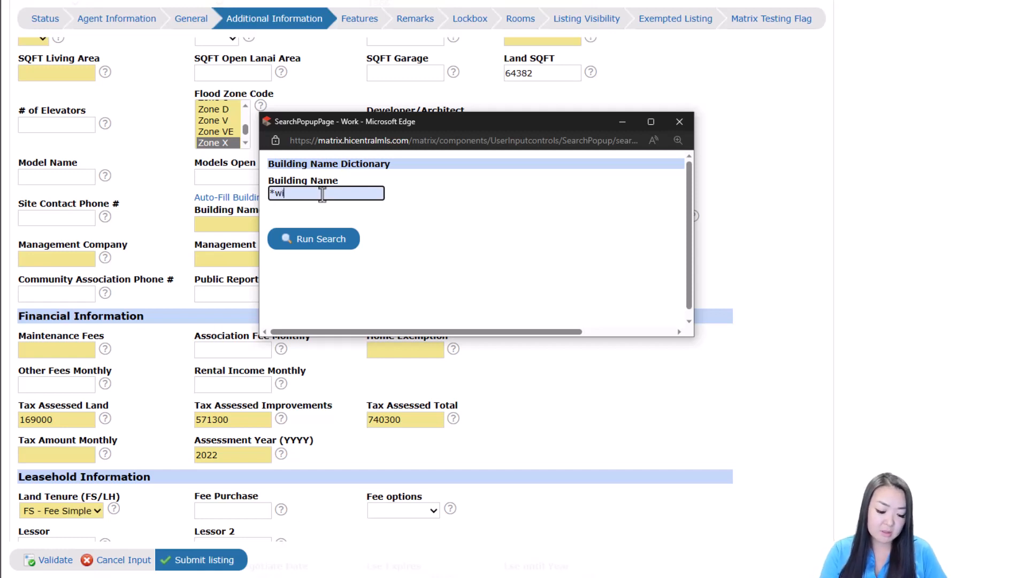
{"action": "type", "text": "lder*"}
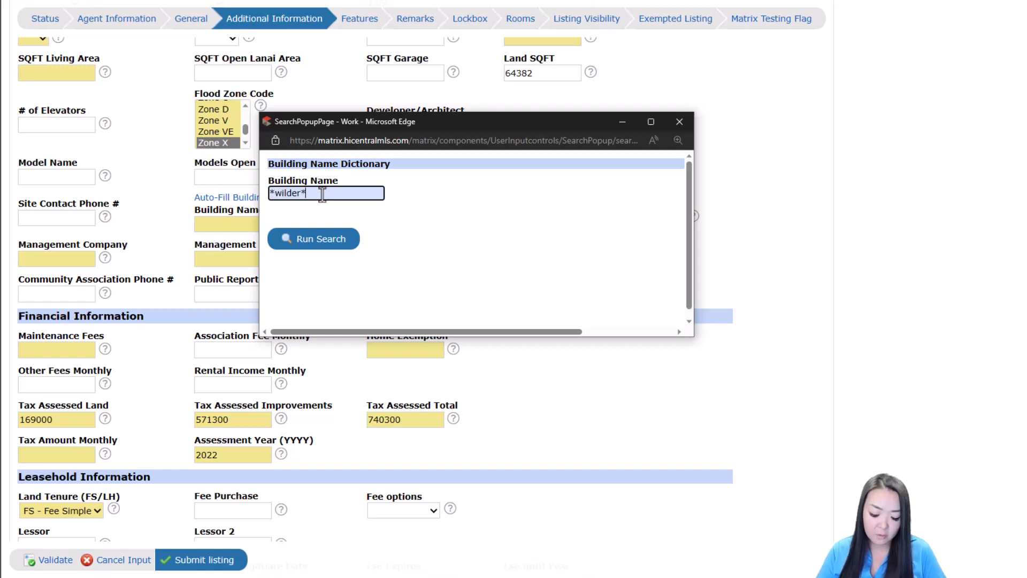
{"action": "left_click", "coordinate": [337, 240]}
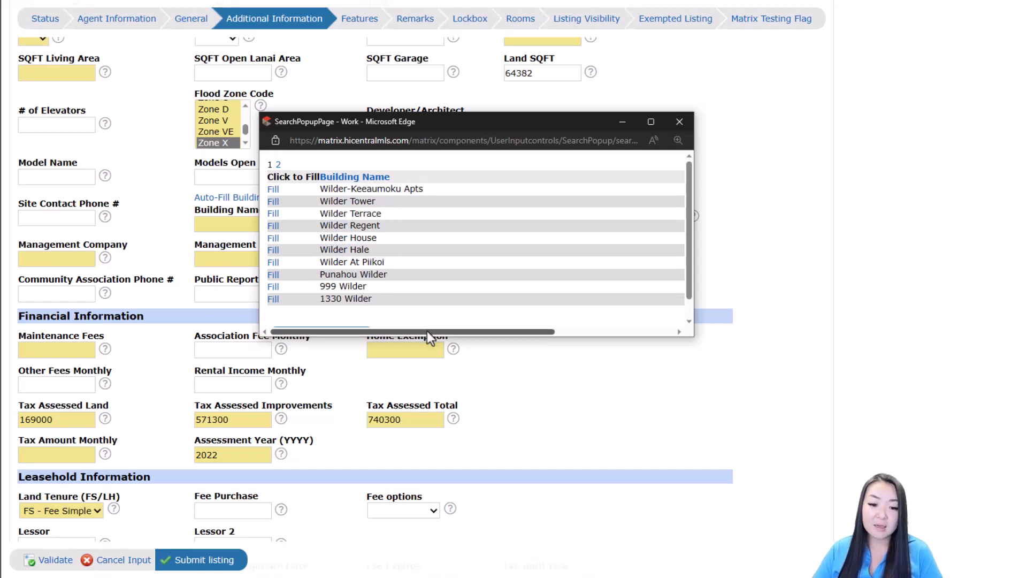
{"action": "left_click_drag", "start_coordinate": [428, 335], "coordinate": [328, 330]}
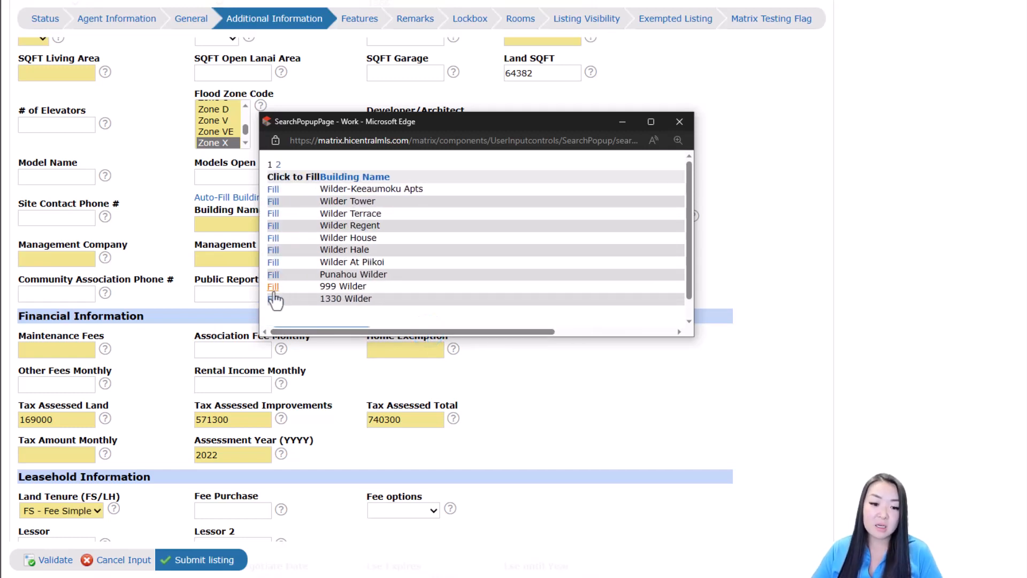
{"action": "left_click", "coordinate": [273, 289]}
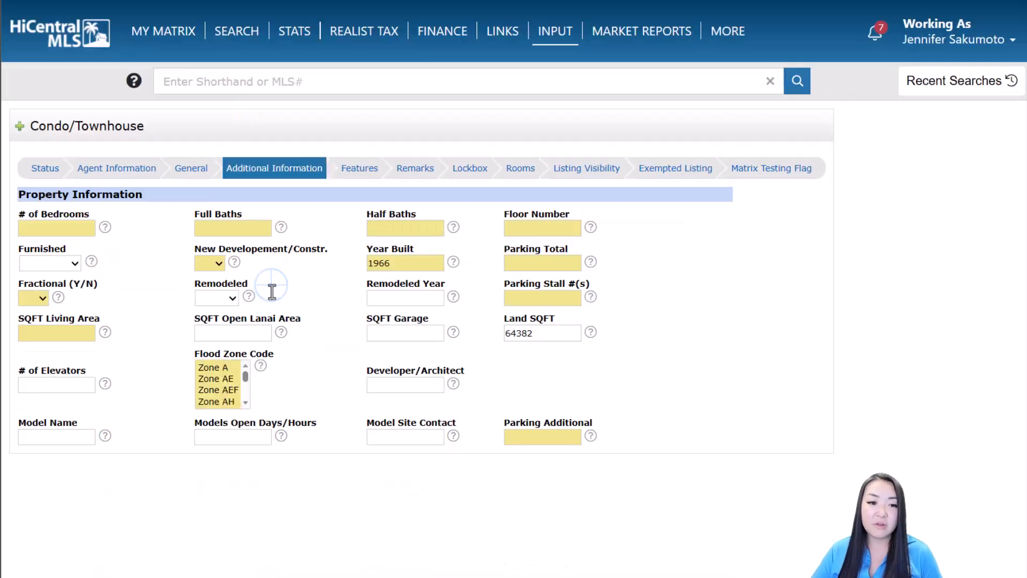
{"action": "scroll", "coordinate": [326, 307], "scroll_direction": "down", "scroll_amount": 3}
{"action": "scroll", "coordinate": [334, 313], "scroll_direction": "down", "scroll_amount": 2}
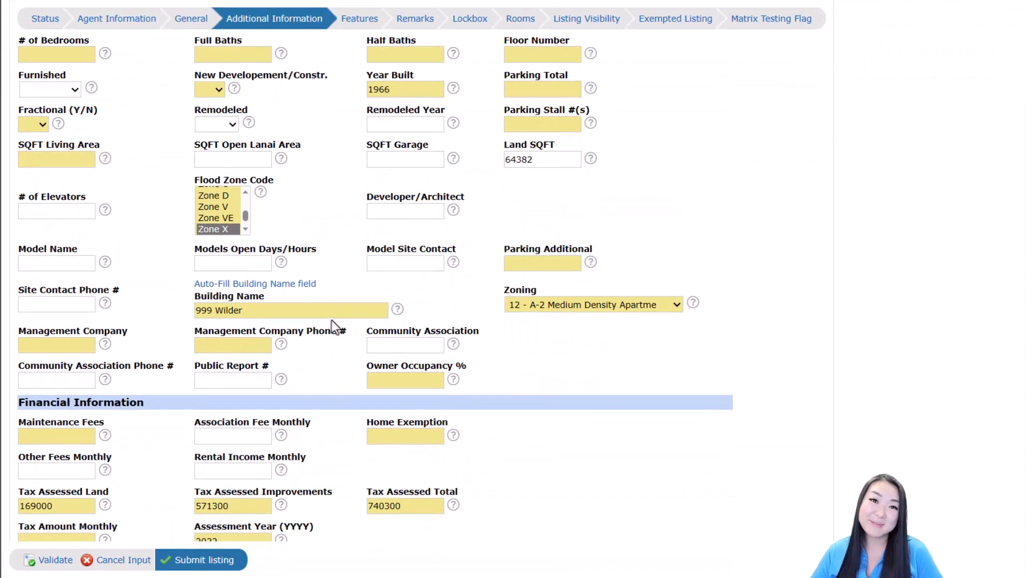
{"action": "scroll", "coordinate": [364, 101], "scroll_direction": "up", "scroll_amount": 1}
{"action": "left_click", "coordinate": [361, 32]}
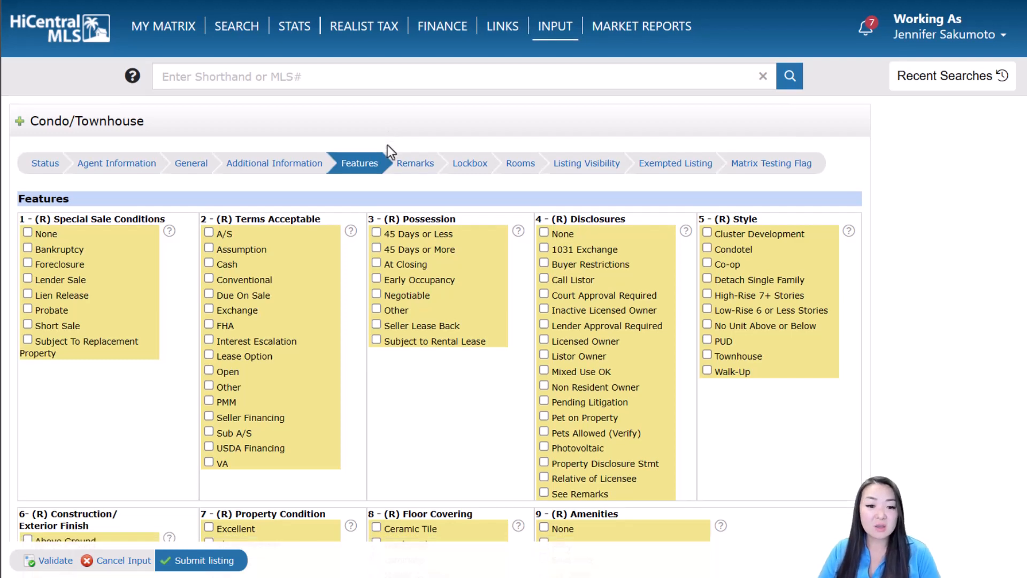
{"action": "scroll", "coordinate": [389, 143], "scroll_direction": "down", "scroll_amount": 2}
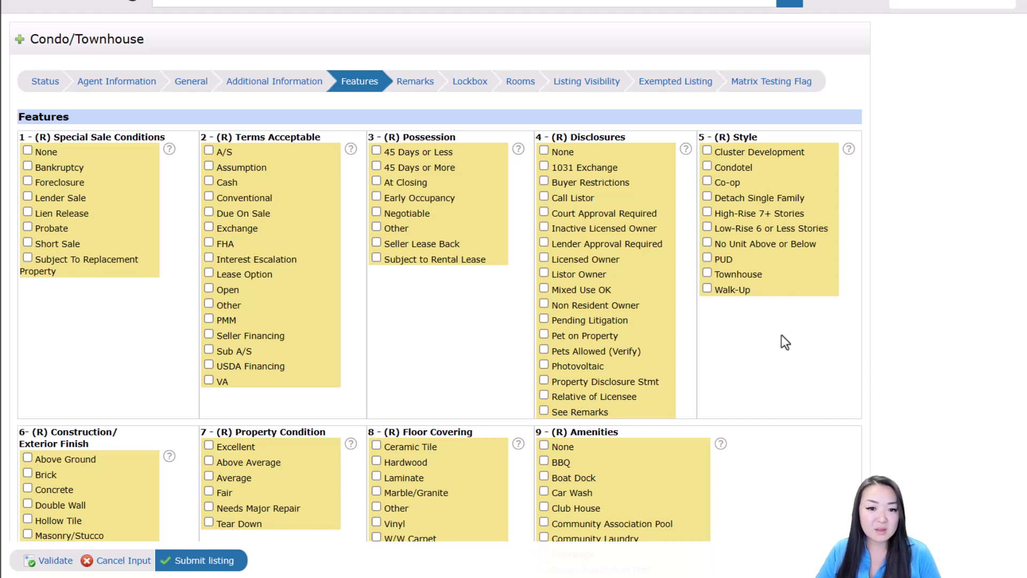
{"action": "scroll", "coordinate": [778, 335], "scroll_direction": "down", "scroll_amount": 5}
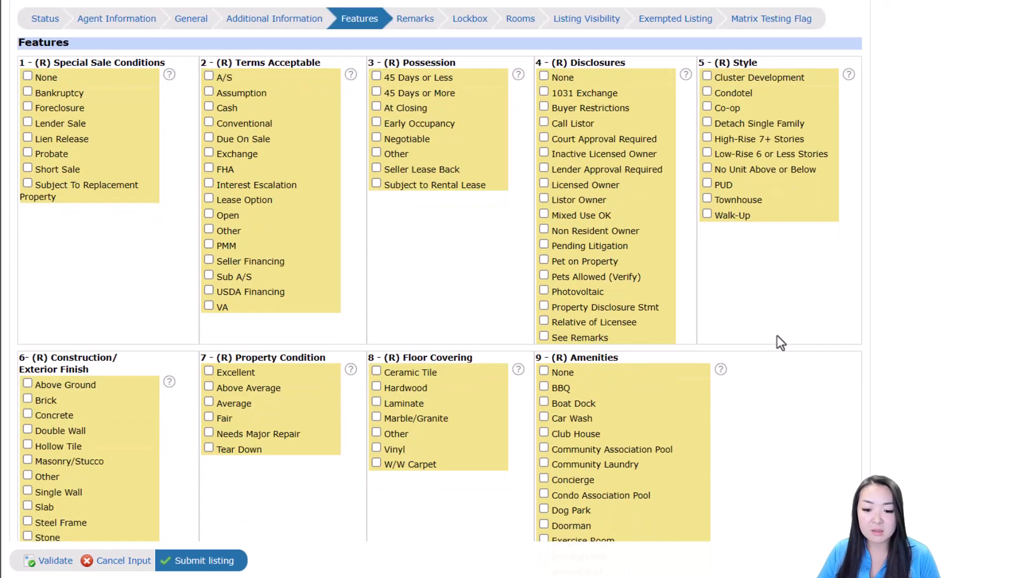
{"action": "scroll", "coordinate": [778, 339], "scroll_direction": "down", "scroll_amount": 9}
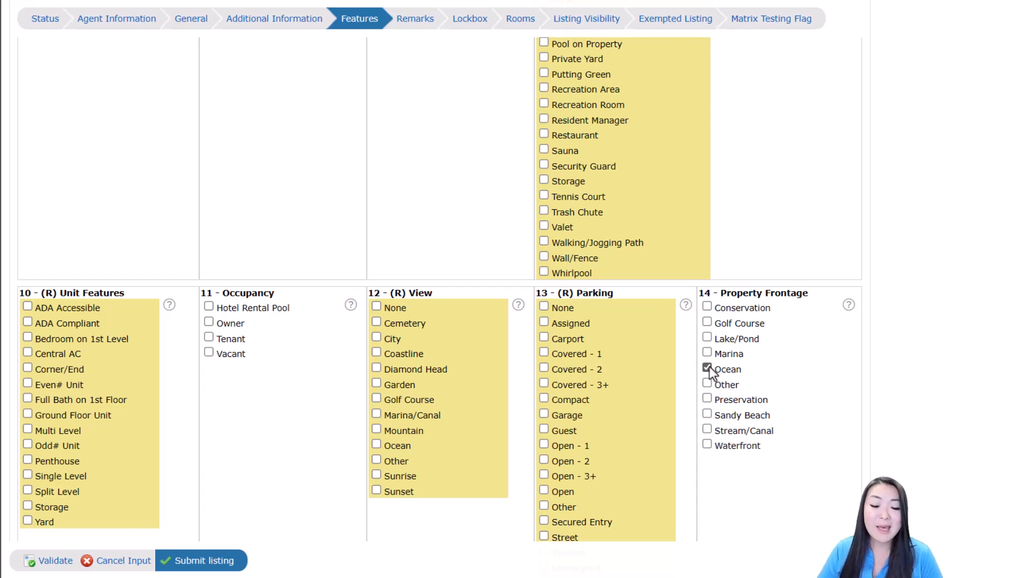
{"action": "left_click", "coordinate": [707, 368]}
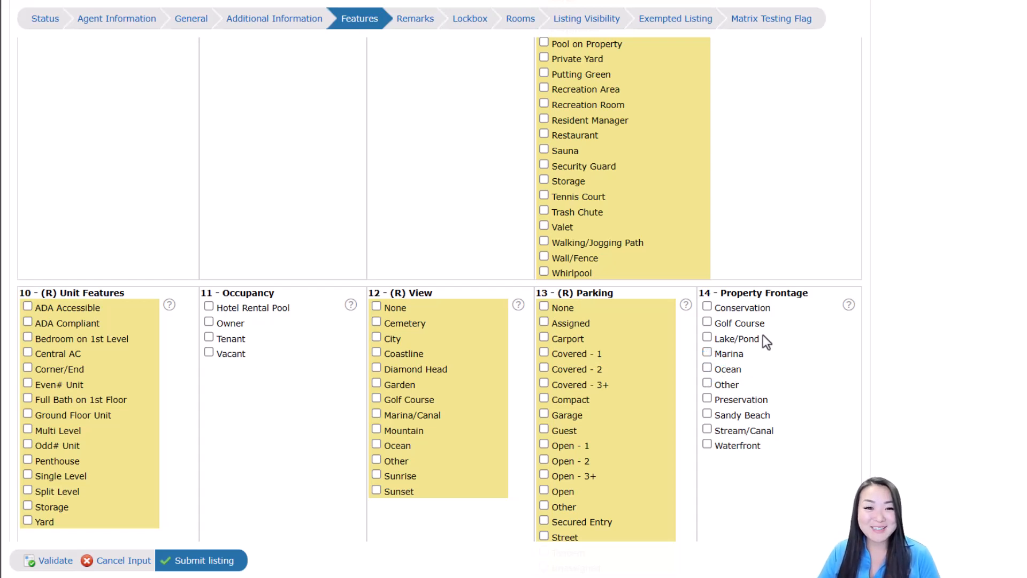
{"action": "scroll", "coordinate": [764, 337], "scroll_direction": "down", "scroll_amount": 3}
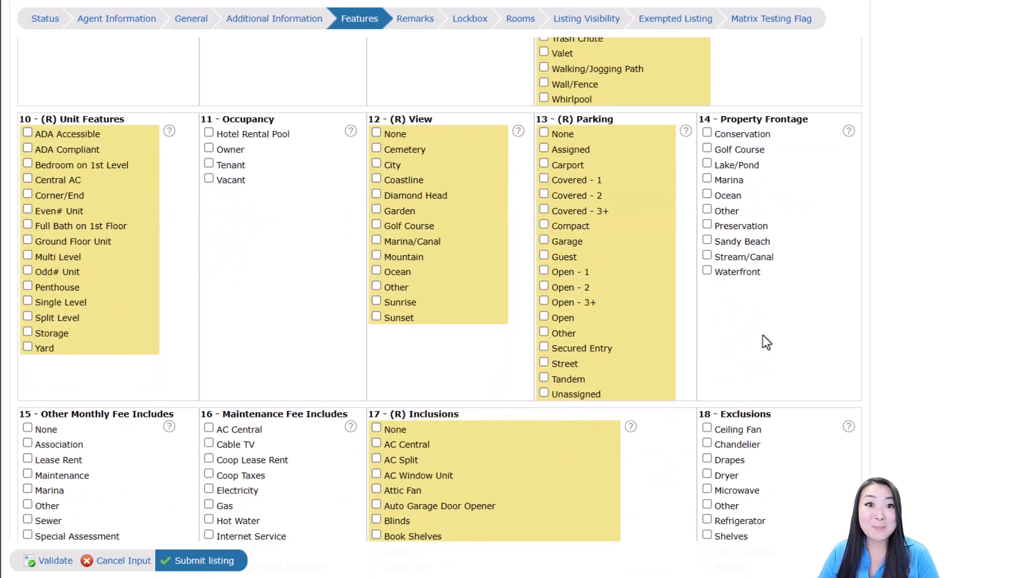
{"action": "scroll", "coordinate": [763, 335], "scroll_direction": "down", "scroll_amount": 7}
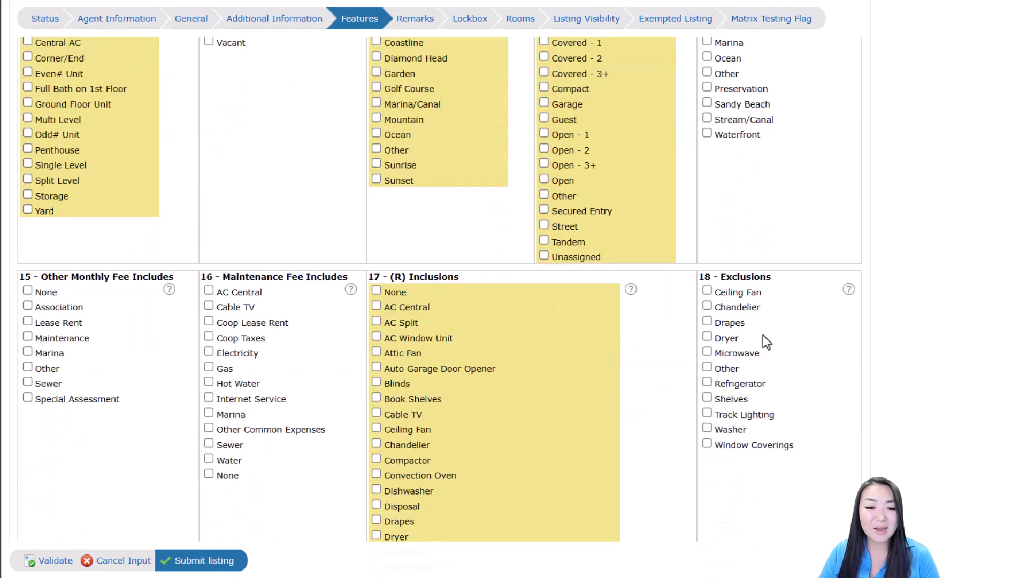
{"action": "scroll", "coordinate": [765, 357], "scroll_direction": "down", "scroll_amount": 5}
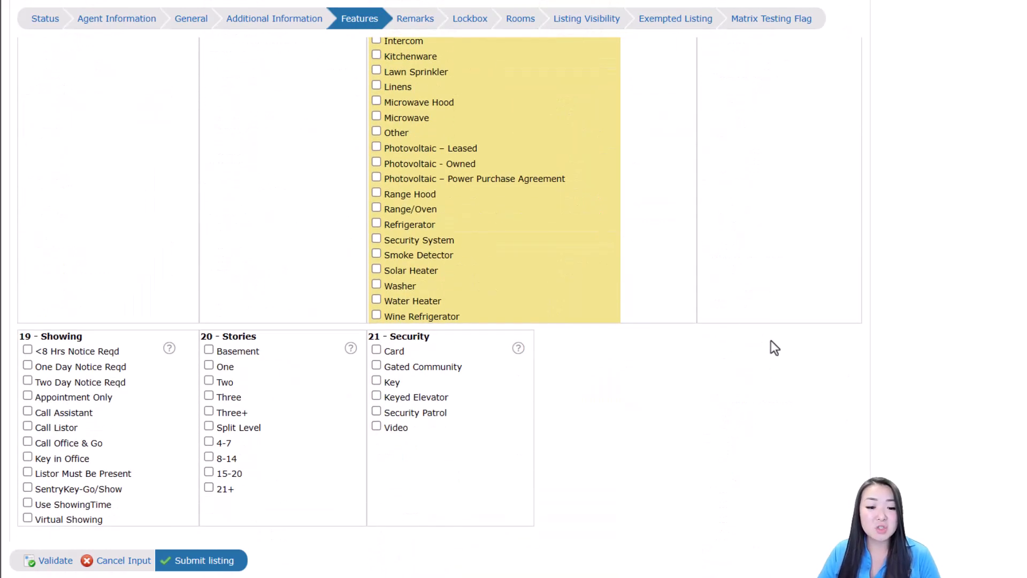
{"action": "scroll", "coordinate": [770, 341], "scroll_direction": "up", "scroll_amount": 13}
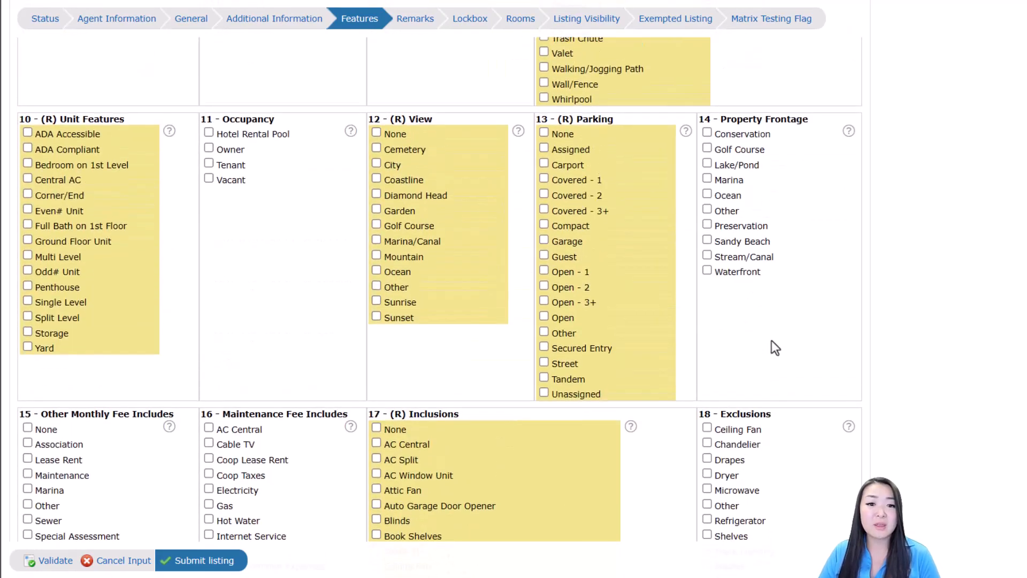
{"action": "scroll", "coordinate": [772, 341], "scroll_direction": "up", "scroll_amount": 10}
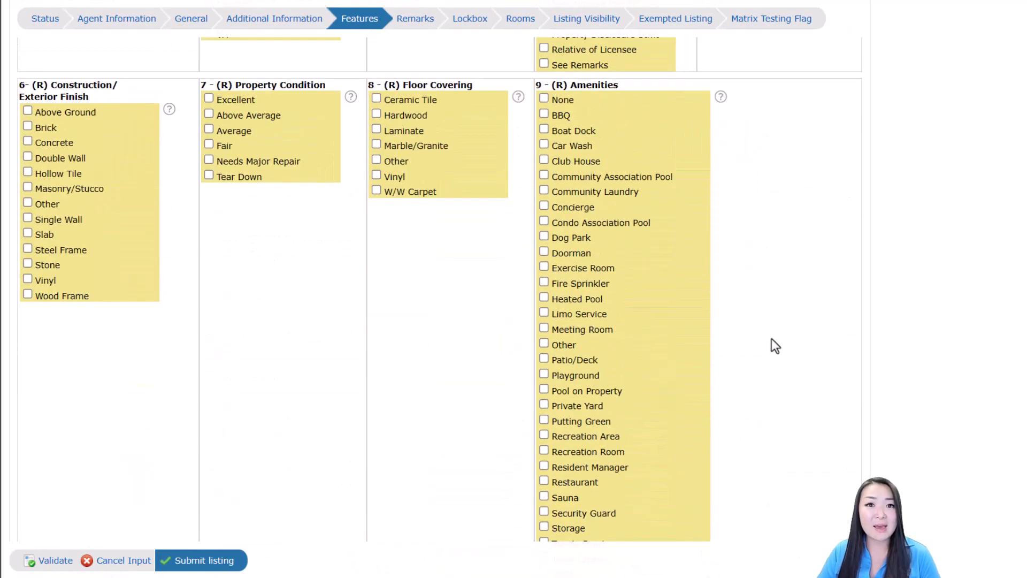
{"action": "scroll", "coordinate": [772, 339], "scroll_direction": "up", "scroll_amount": 7}
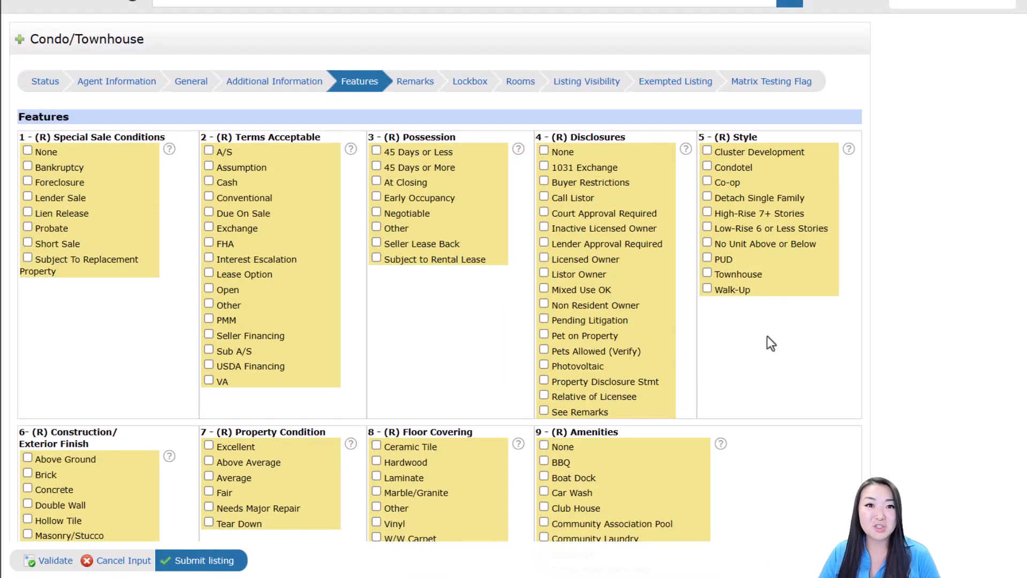
Step: Switch to the Remarks section, leaving Public and Agent/Showing Remarks blank
{"action": "left_click", "coordinate": [415, 82]}
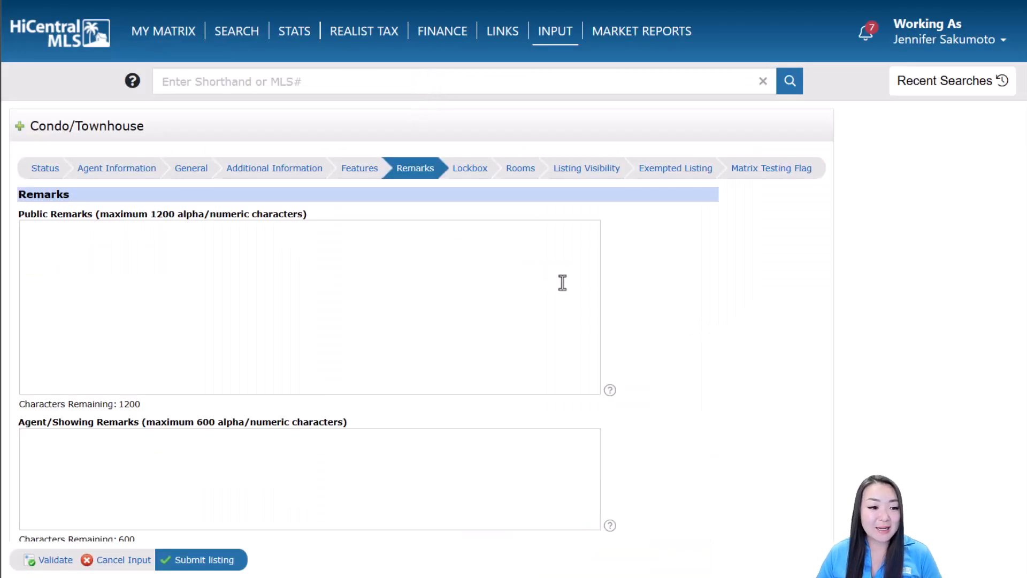
{"action": "scroll", "coordinate": [559, 282], "scroll_direction": "down", "scroll_amount": 2}
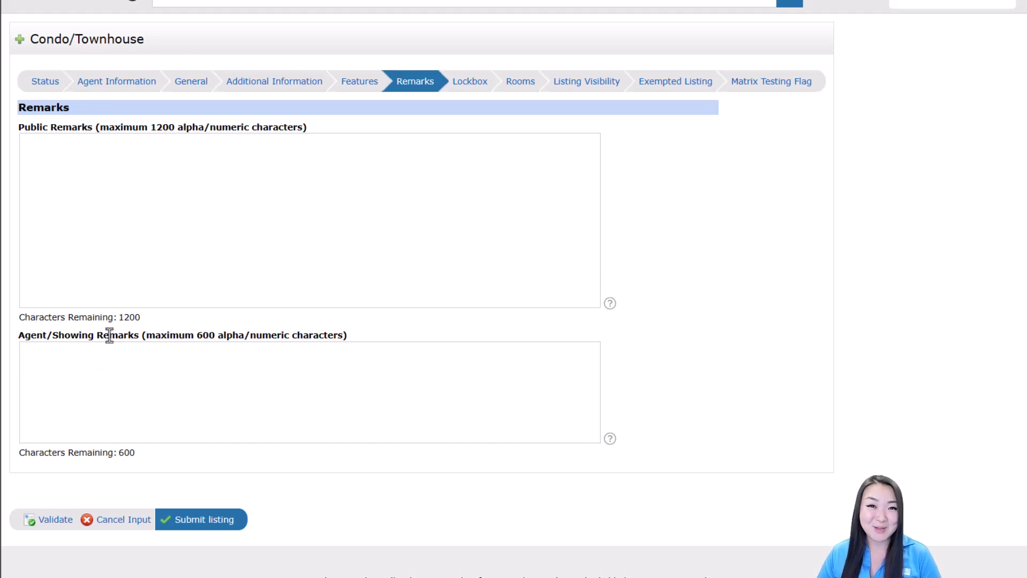
Step: Request a lockbox from HiCentral MLS and accept the lockbox agreement with YES
{"action": "left_click", "coordinate": [464, 87]}
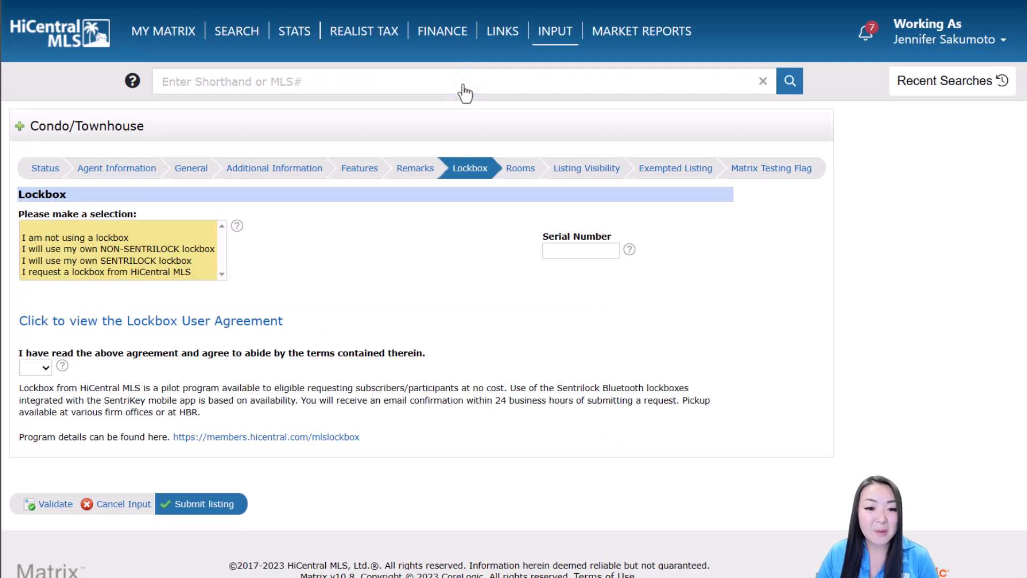
{"action": "left_click", "coordinate": [205, 271]}
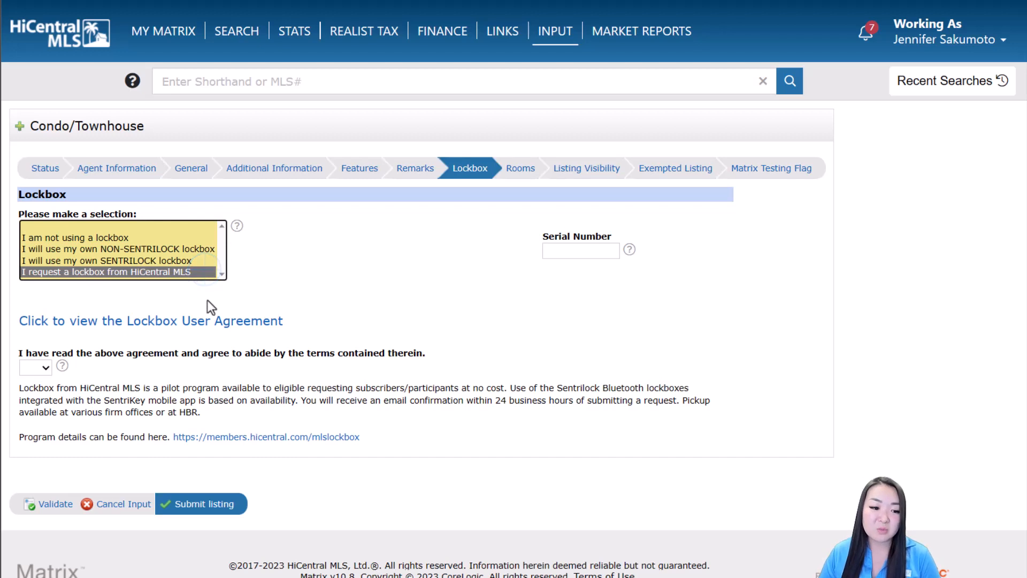
{"action": "left_click_drag", "start_coordinate": [207, 318], "coordinate": [241, 270]}
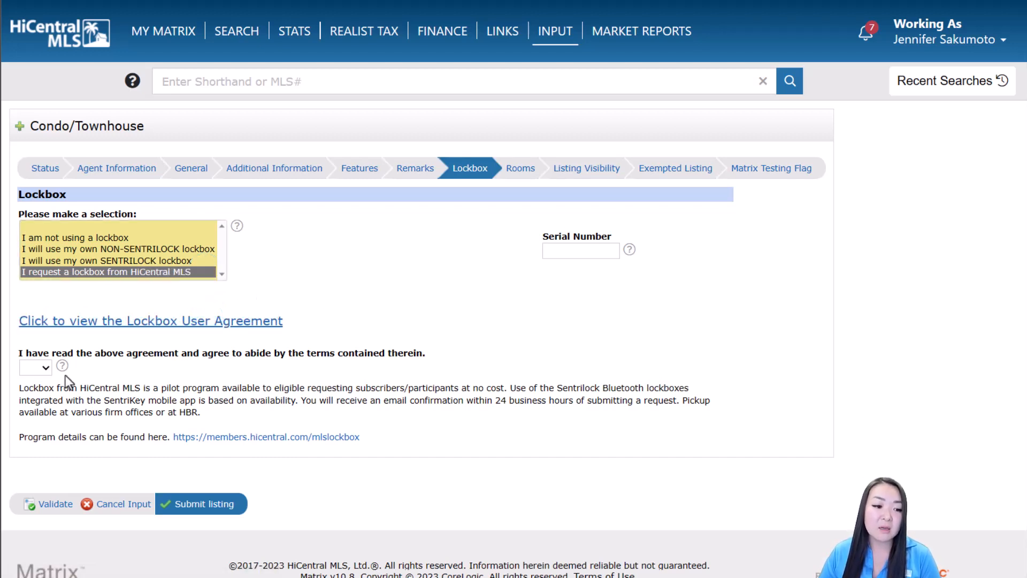
{"action": "left_click", "coordinate": [44, 369]}
{"action": "left_click", "coordinate": [46, 395]}
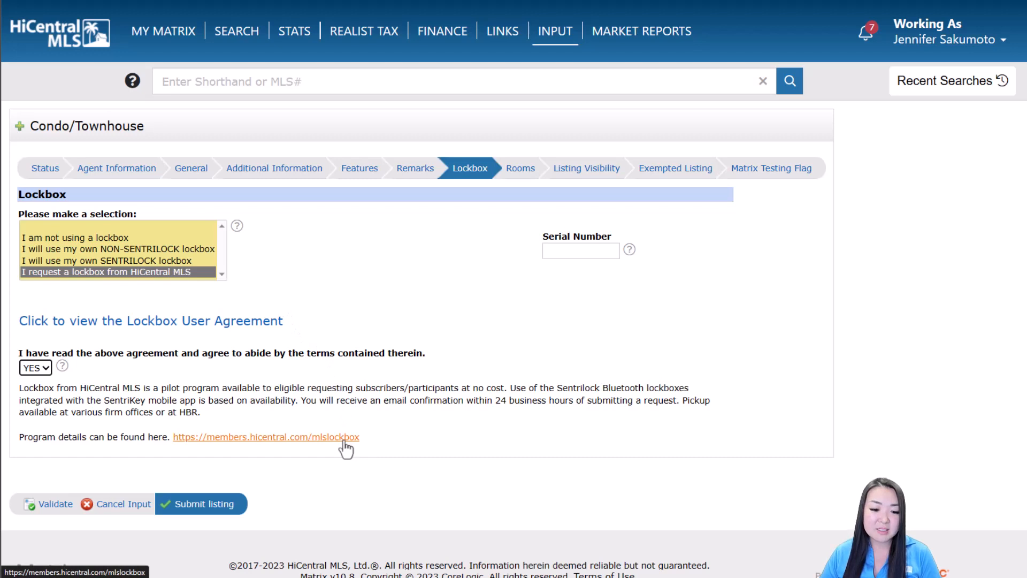
{"action": "left_click", "coordinate": [352, 320]}
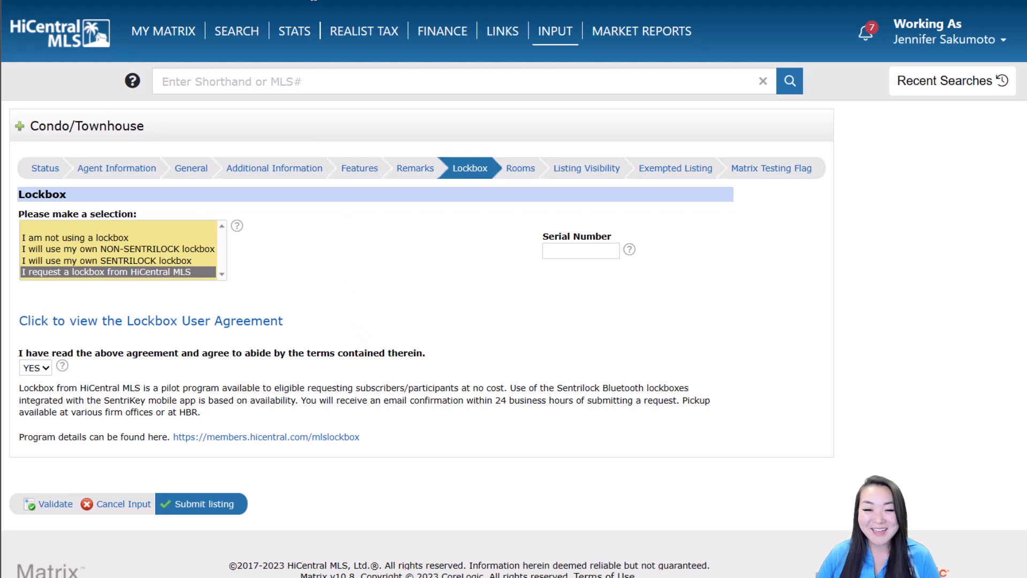
{"action": "left_click", "coordinate": [521, 171]}
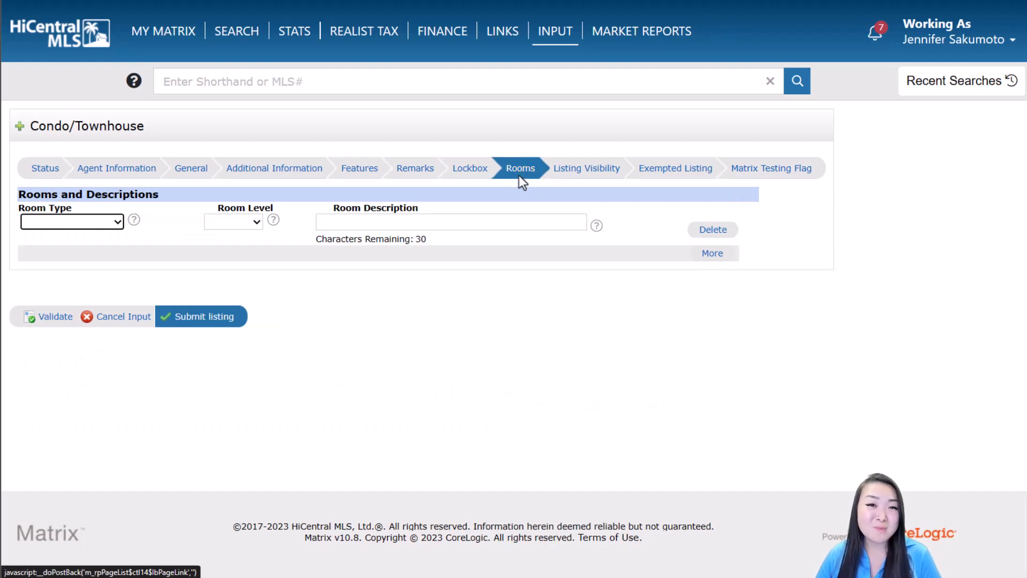
Step: Set the first room to Wine Cellar on the Basement level, then add one more room row
{"action": "left_click", "coordinate": [112, 219]}
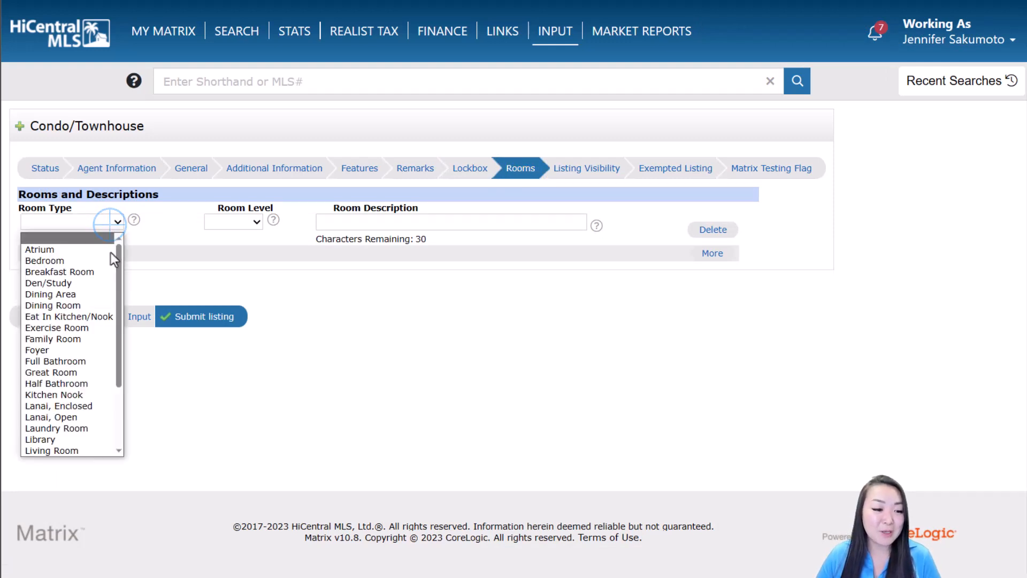
{"action": "scroll", "coordinate": [90, 401], "scroll_direction": "down", "scroll_amount": 2}
{"action": "left_click", "coordinate": [77, 437]}
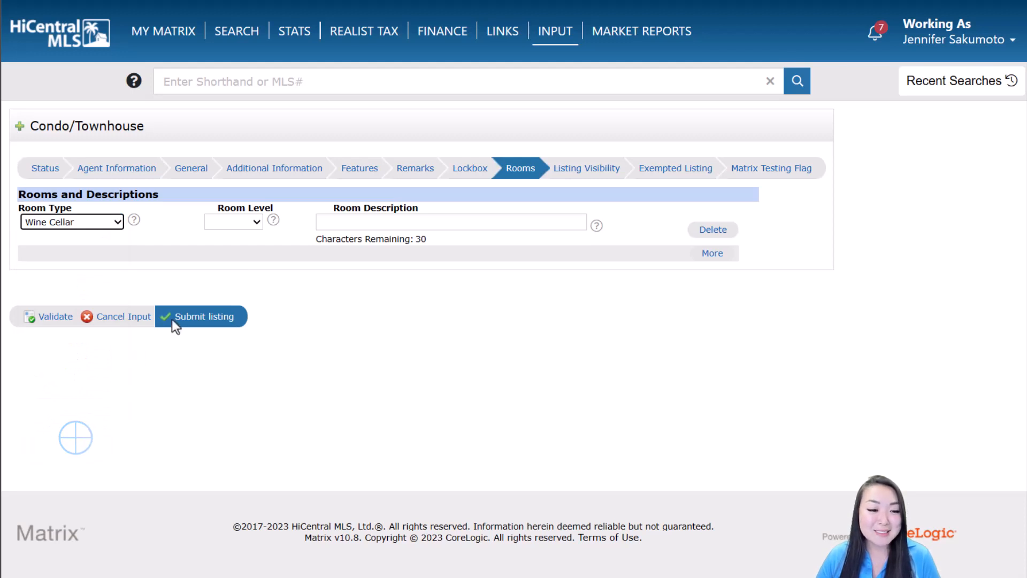
{"action": "left_click", "coordinate": [252, 221]}
{"action": "left_click", "coordinate": [244, 250]}
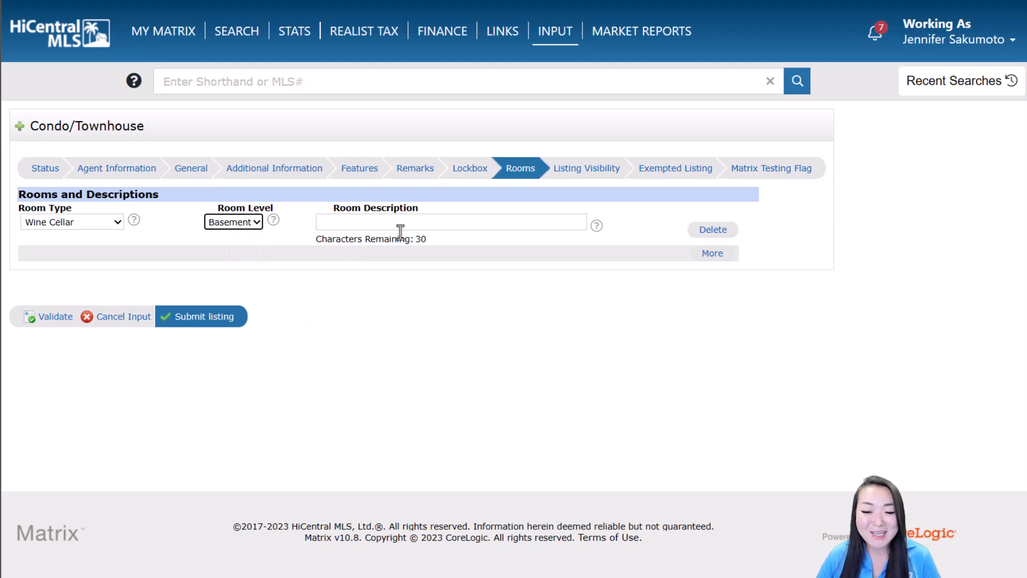
{"action": "left_click", "coordinate": [717, 253]}
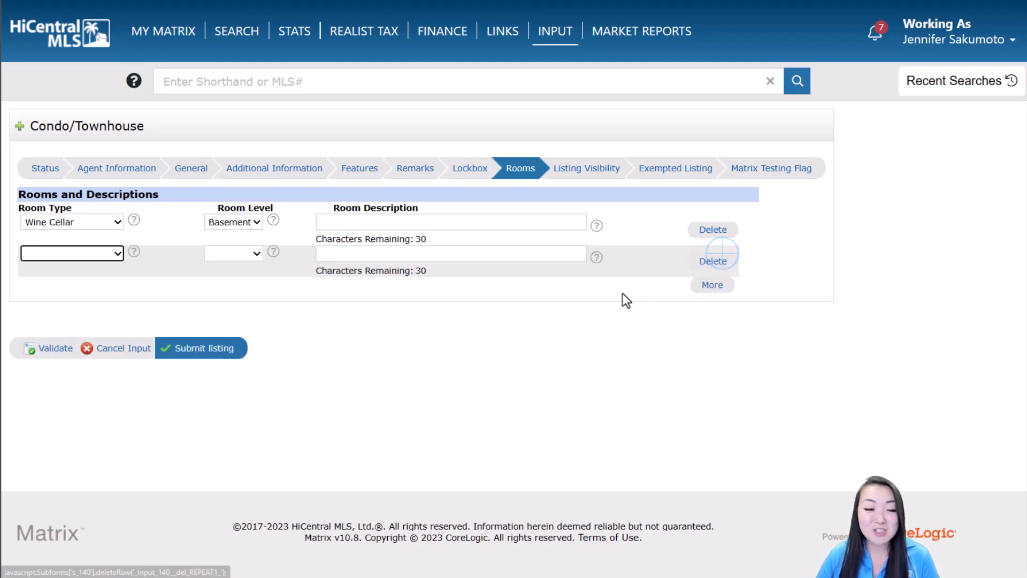
{"action": "left_click", "coordinate": [600, 169]}
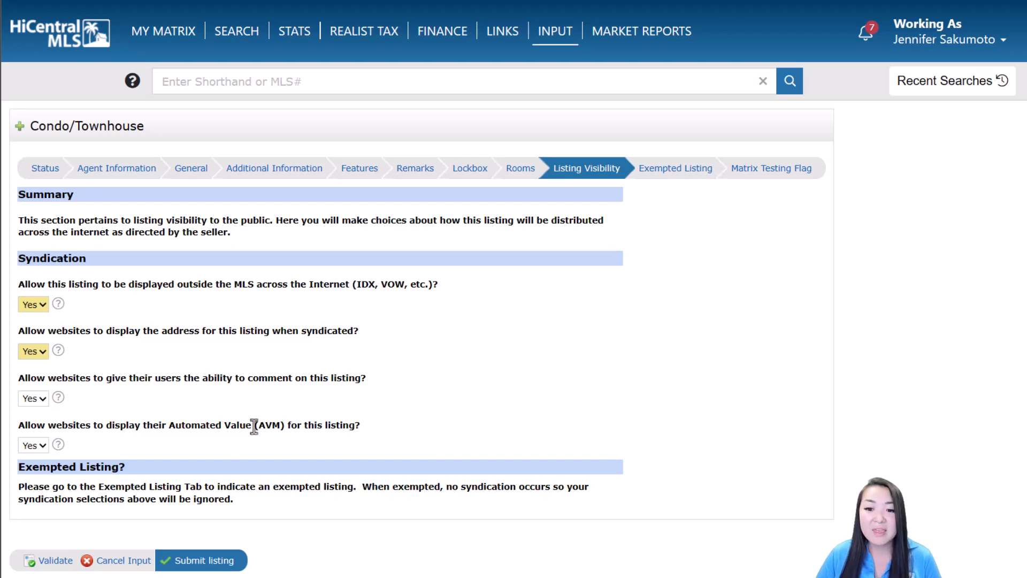
Step: Switch to the Exempted Listing section of the form
{"action": "left_click", "coordinate": [678, 172]}
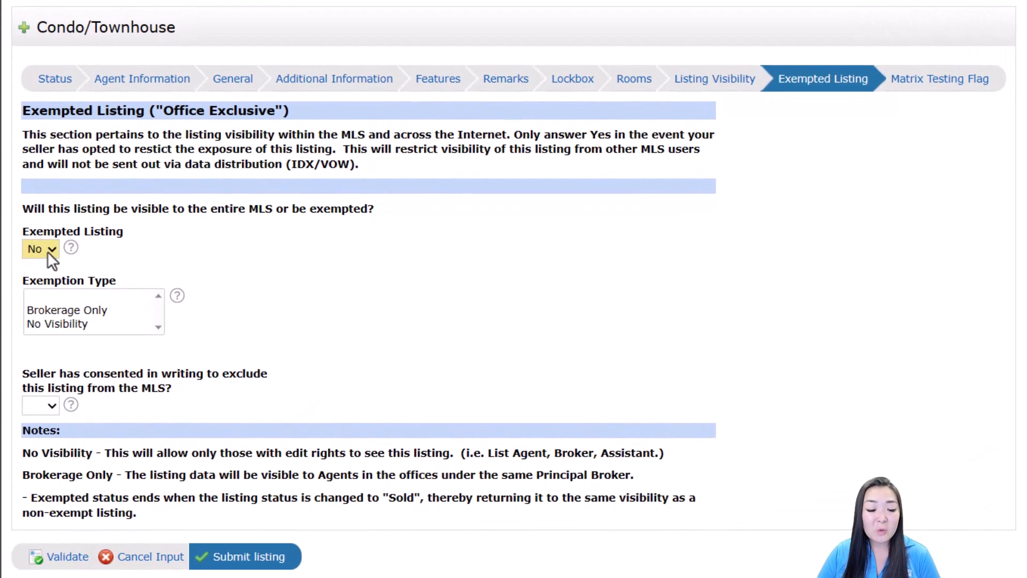
Step: Set Exempted Listing to No and return to the Status section
{"action": "left_click", "coordinate": [46, 274]}
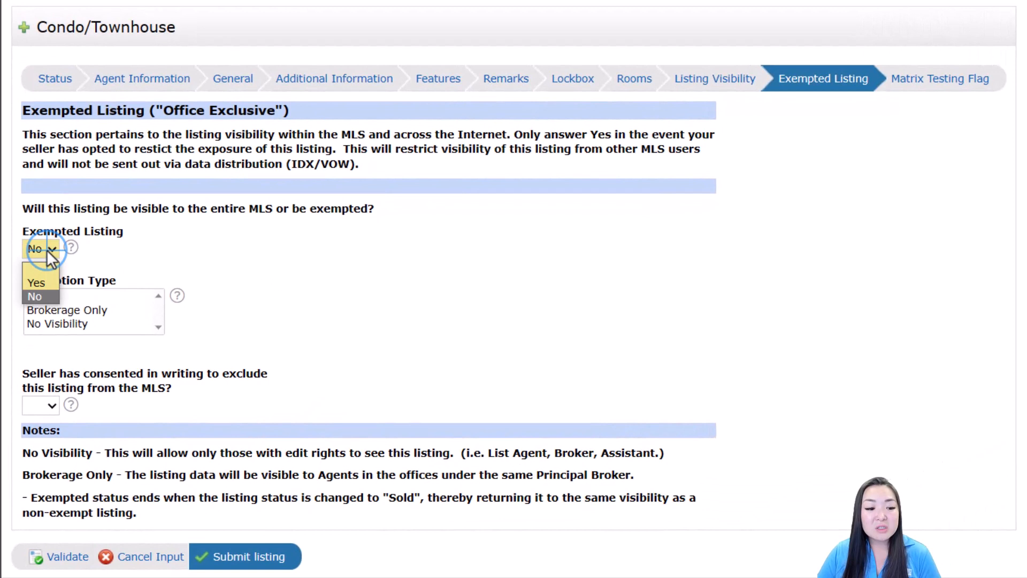
{"action": "left_click", "coordinate": [37, 283]}
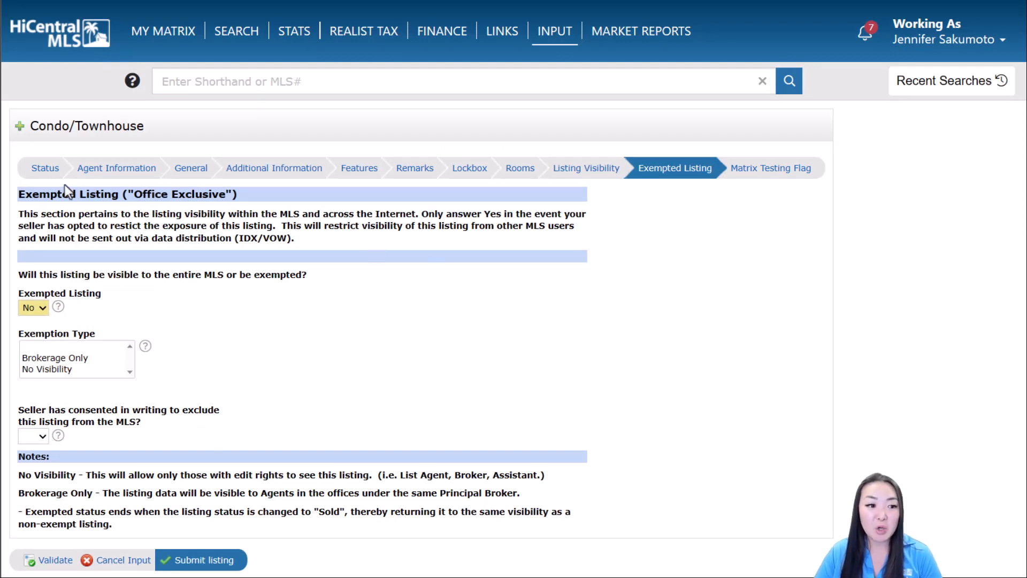
{"action": "left_click", "coordinate": [52, 175]}
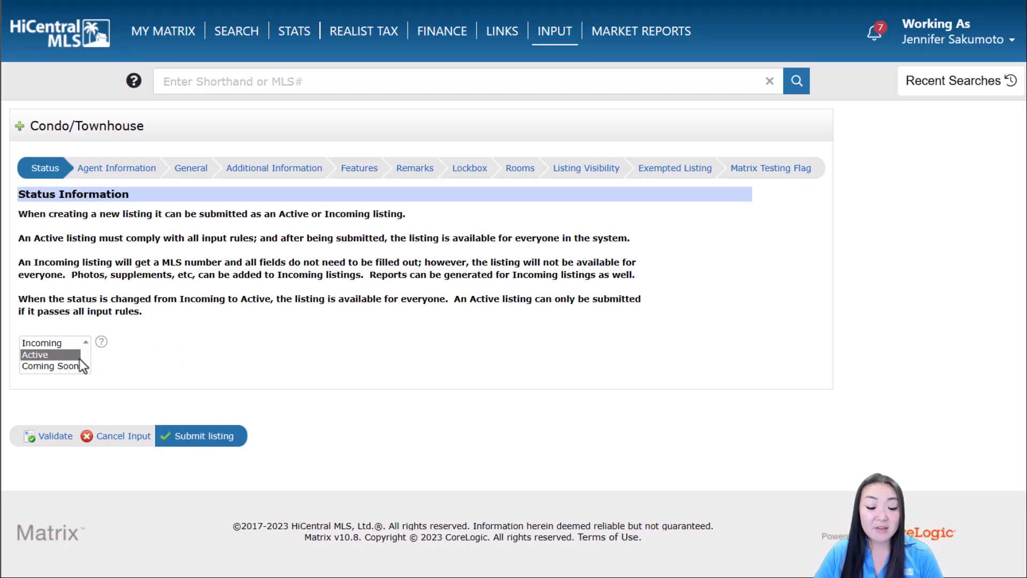
Step: Submit the listing as Active, which is rejected with input-form errors
{"action": "left_click", "coordinate": [211, 437]}
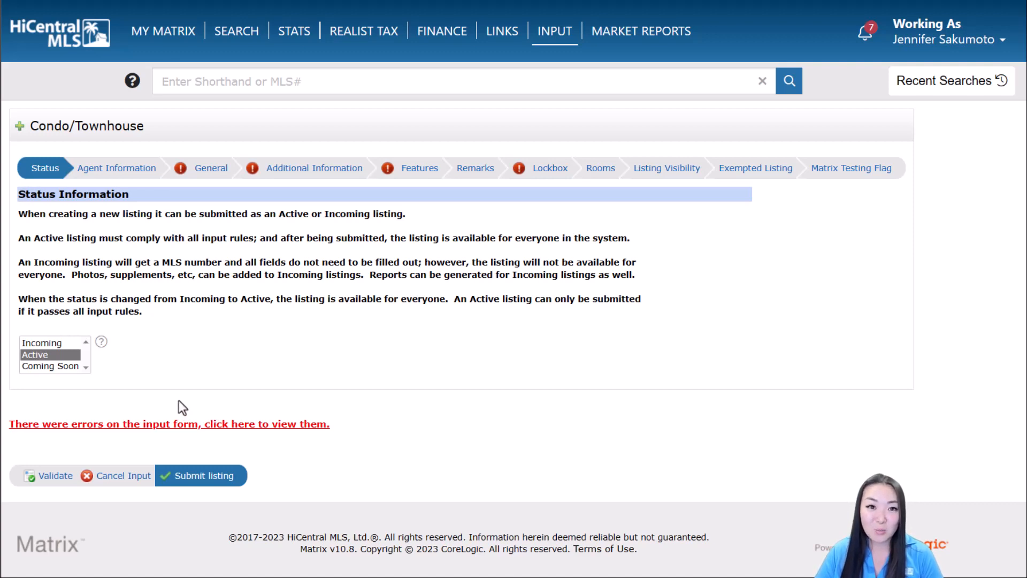
Step: Change the listing status to Incoming and submit it, getting Input Succeeded with an MLS number
{"action": "left_click", "coordinate": [49, 342]}
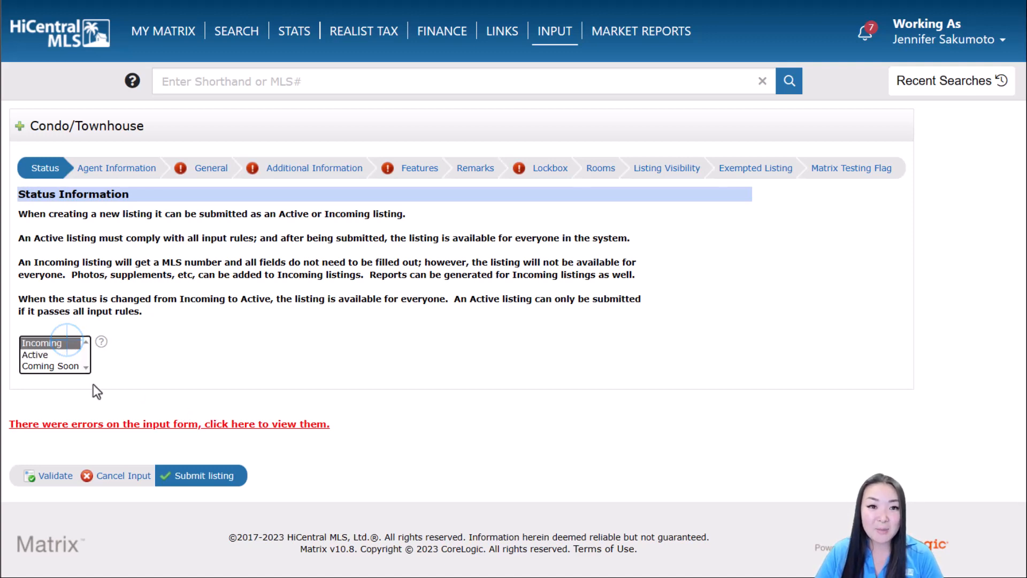
{"action": "left_click", "coordinate": [205, 473]}
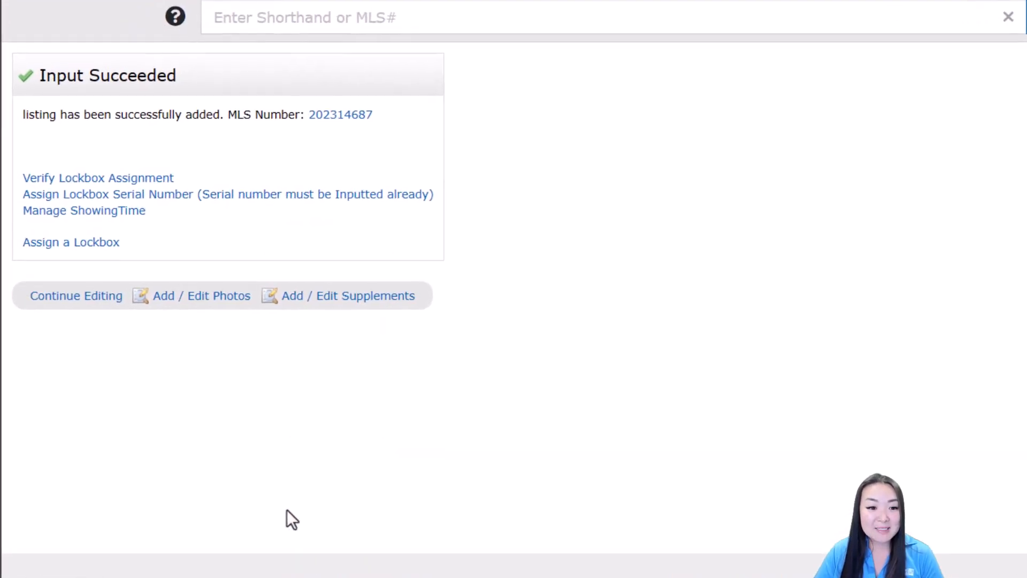
Step: Open new listing 202314687 in 360 Property View, showing Incoming status and Condo/Townhouse type
{"action": "left_click", "coordinate": [348, 113]}
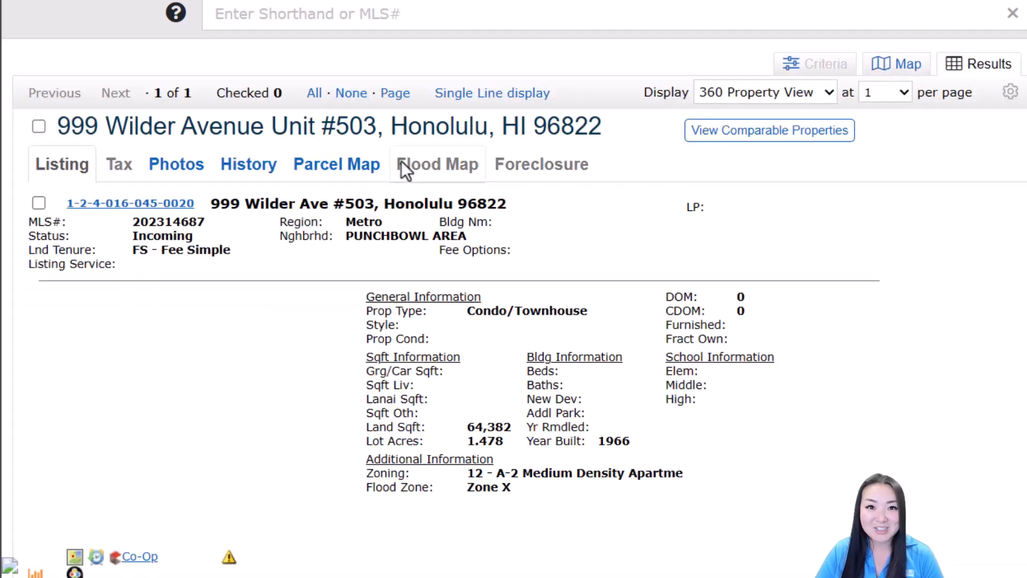